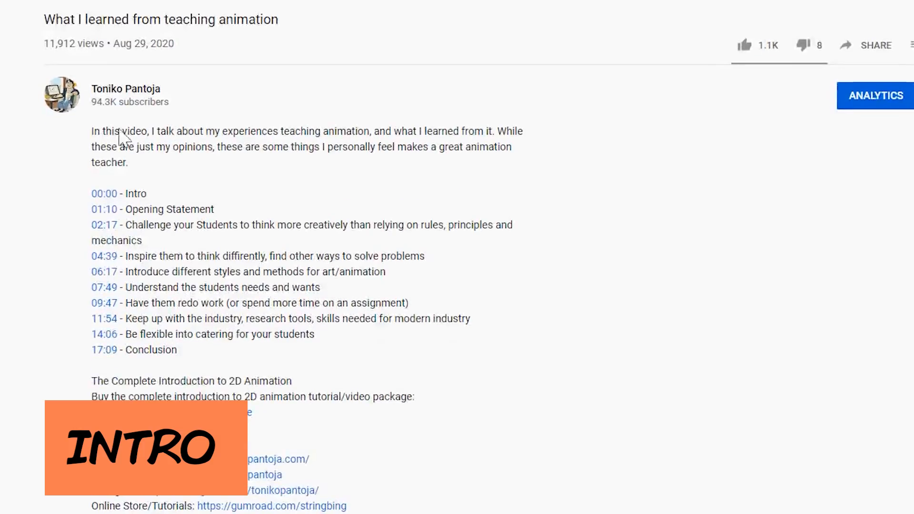
pyautogui.scroll(-2, 105, 141)
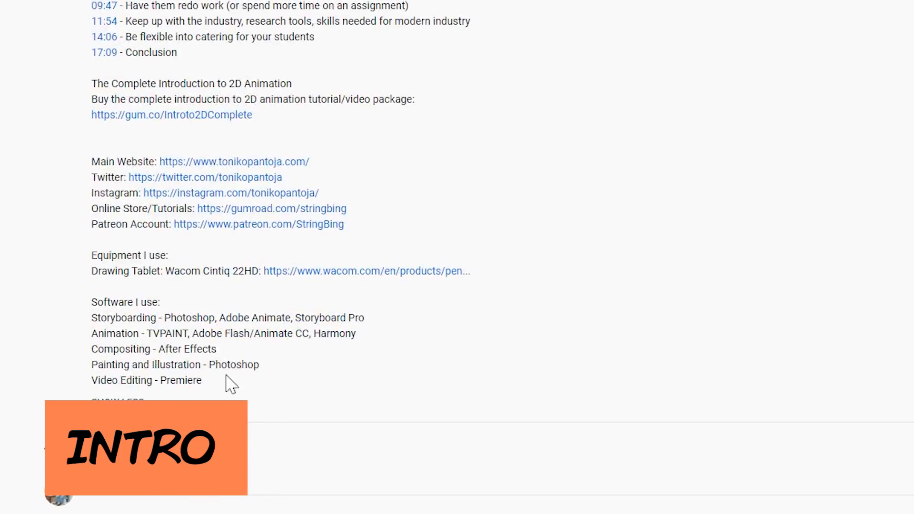
# Highlight the five software lines under 'Software I use' in the video description
pyautogui.moveTo(203, 380); pyautogui.dragTo(92, 318)
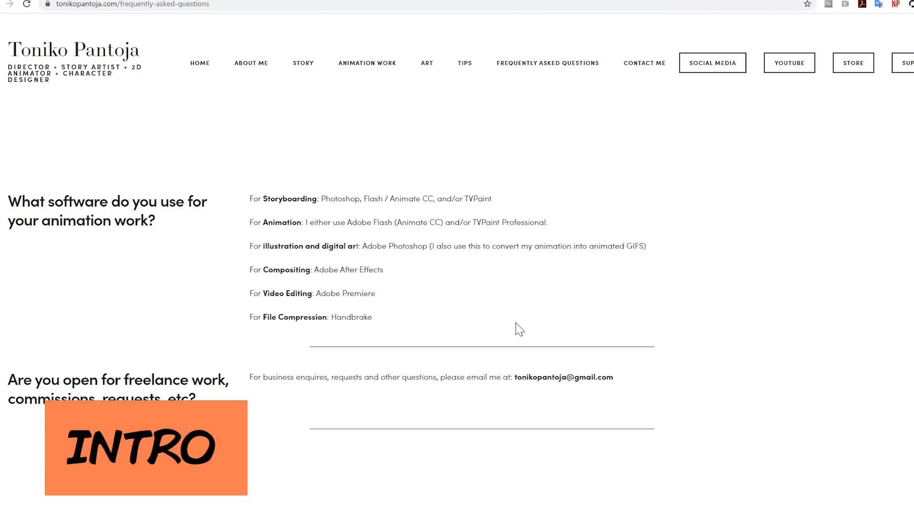
# Highlight the FAQ answer's six lines listing the animation software used
pyautogui.moveTo(399, 300)
pyautogui.mouseDown()
pyautogui.moveTo(307, 269)
pyautogui.moveTo(252, 211)
pyautogui.mouseUp()
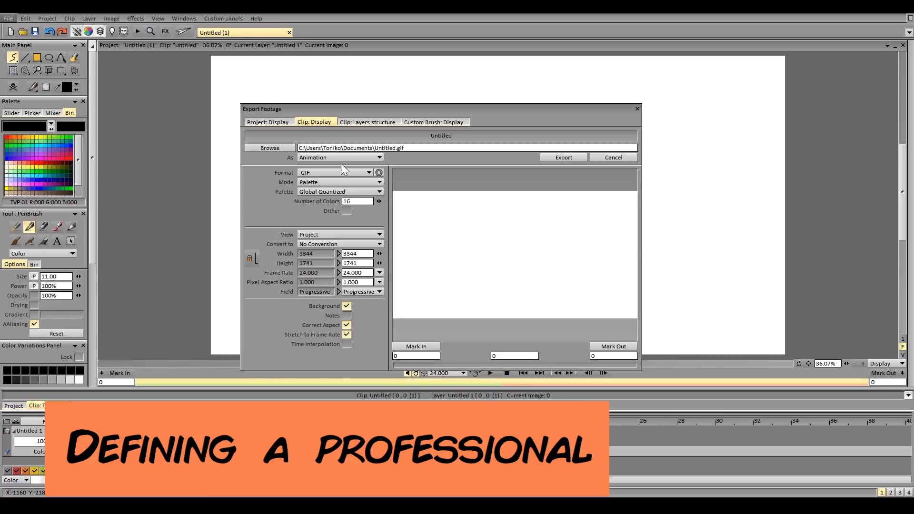
# Change TVPaint's Export Footage format from GIF to a JPEG image sequence
pyautogui.click(370, 250)
pyautogui.click(457, 276)
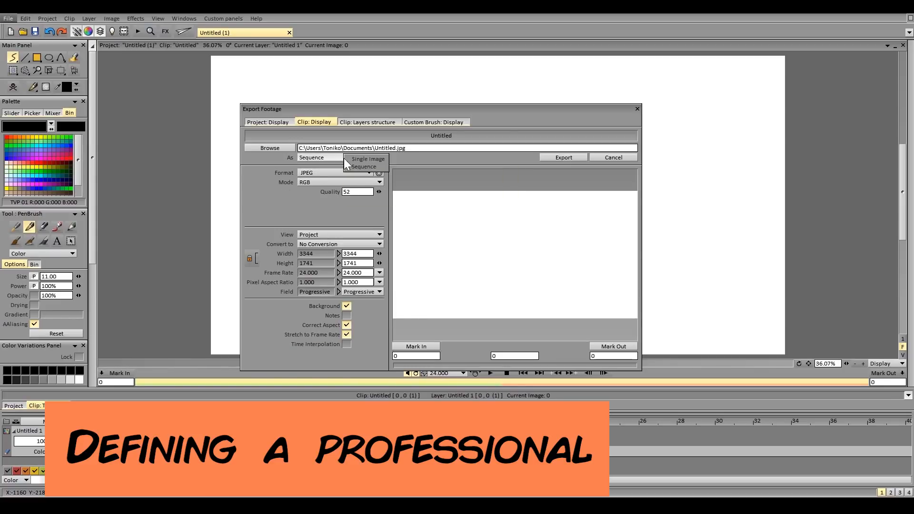
pyautogui.click(336, 173)
pyautogui.click(329, 233)
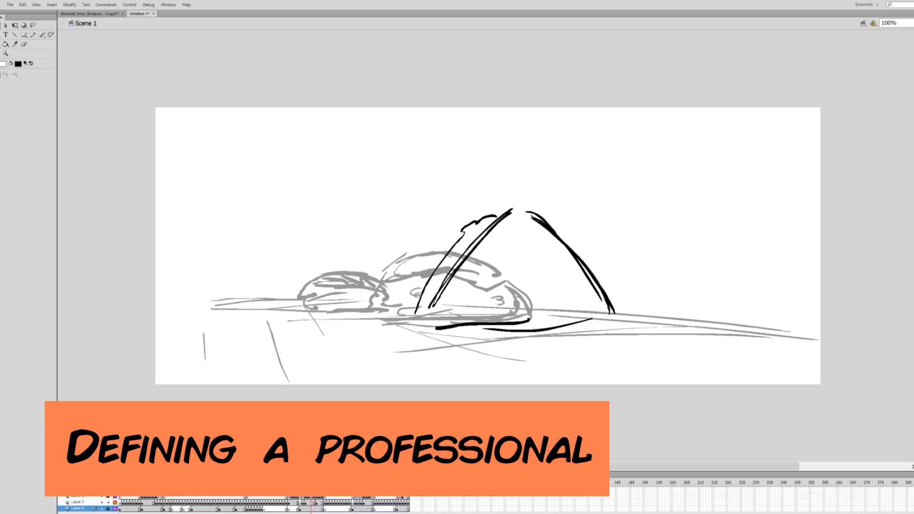
# Export the sketch as a QuickTime (*.mov) movie, confirming the file name to reach its settings
pyautogui.click(177, 181)
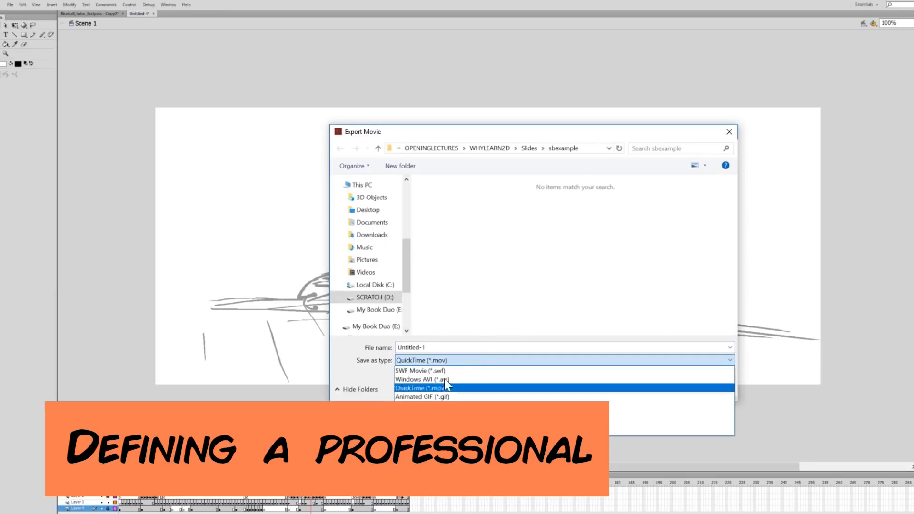
pyautogui.write('tes')
pyautogui.press('Return')
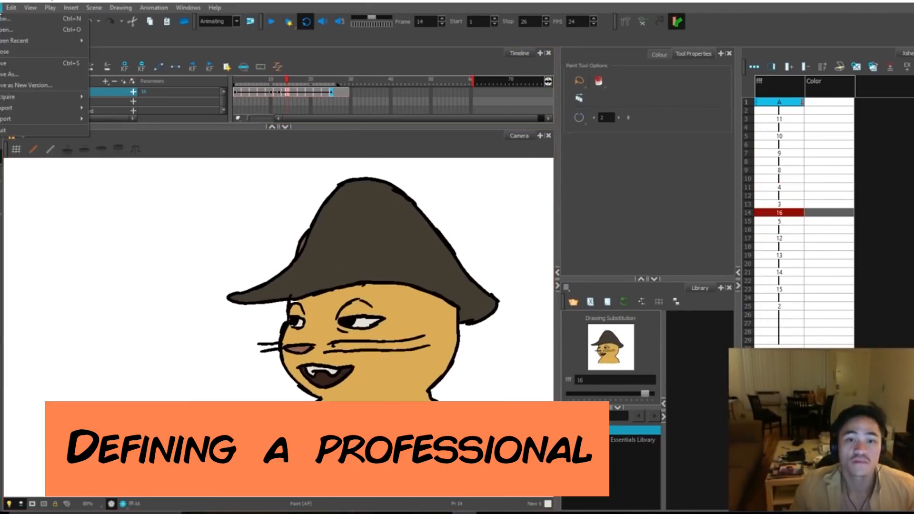
pyautogui.hotkey('alt', 's')
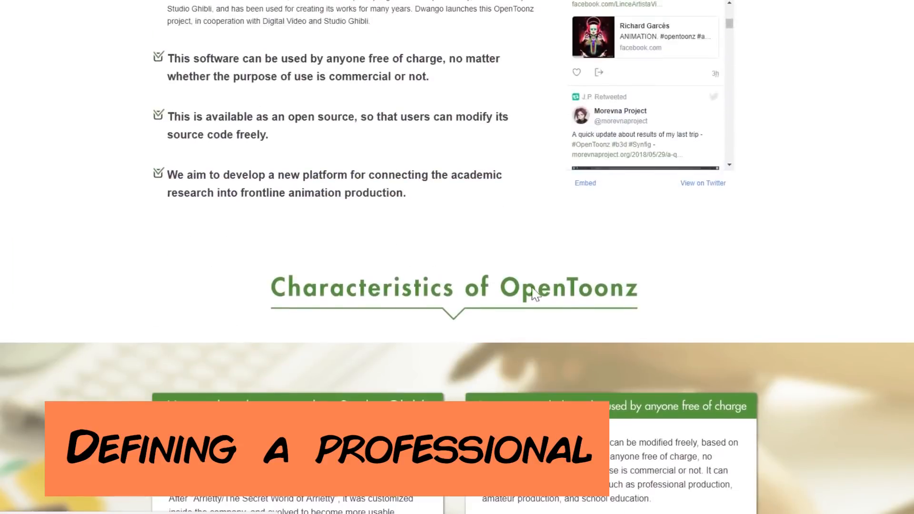
pyautogui.scroll(-3, 533, 294)
pyautogui.scroll(-5, 500, 290)
pyautogui.scroll(-5, 465, 285)
pyautogui.scroll(-1, 465, 286)
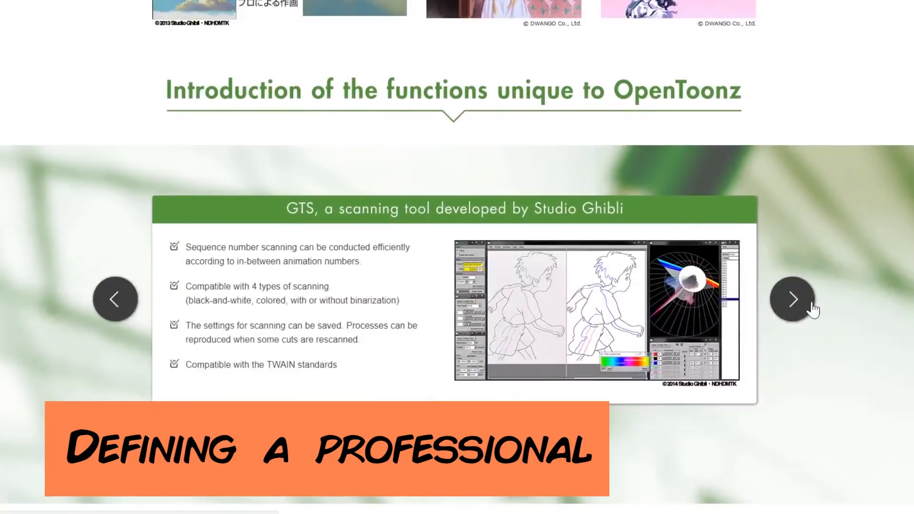
# Advance the unique-functions carousel twice, returning to the GTS scanning tool slide
pyautogui.click(813, 308)
pyautogui.click(808, 306)
pyautogui.scroll(-1, 808, 309)
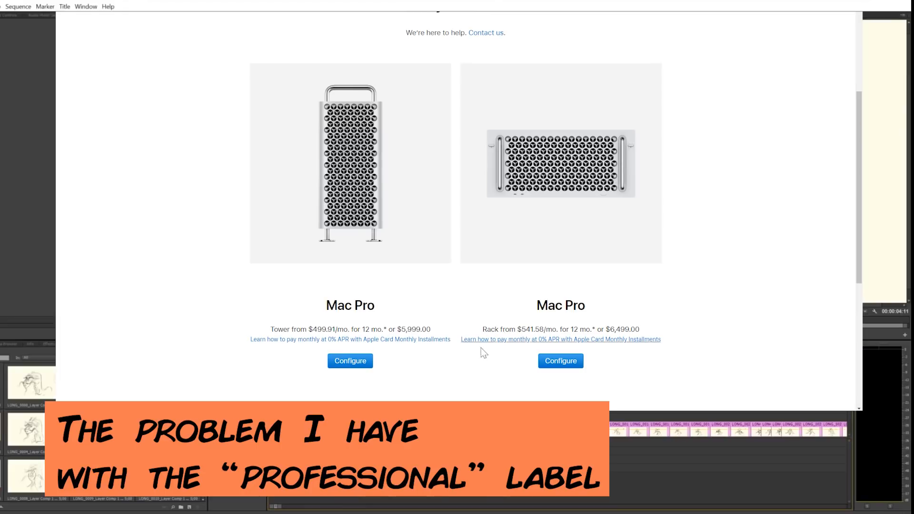
# Start configuring the Mac Pro tower to see its processor, memory and graphics options
pyautogui.click(350, 361)
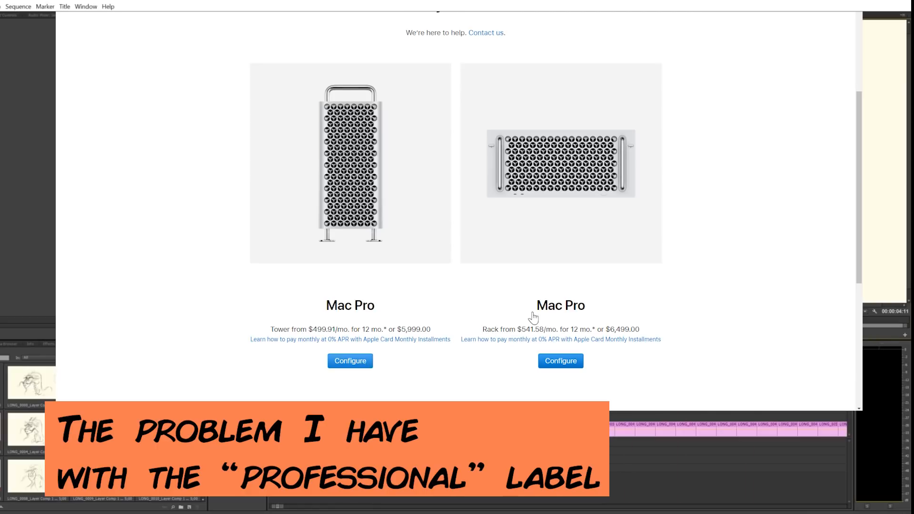
pyautogui.scroll(-3, 542, 218)
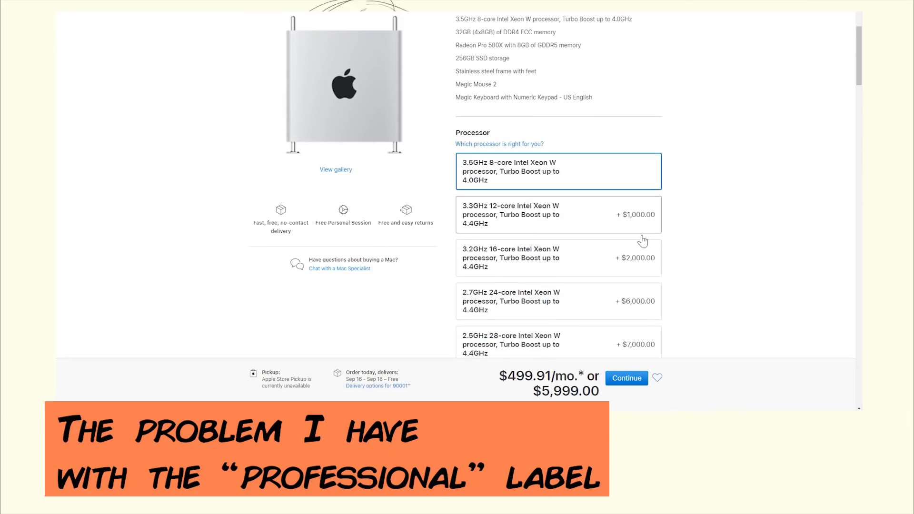
pyautogui.scroll(-1, 565, 205)
pyautogui.scroll(-1, 644, 215)
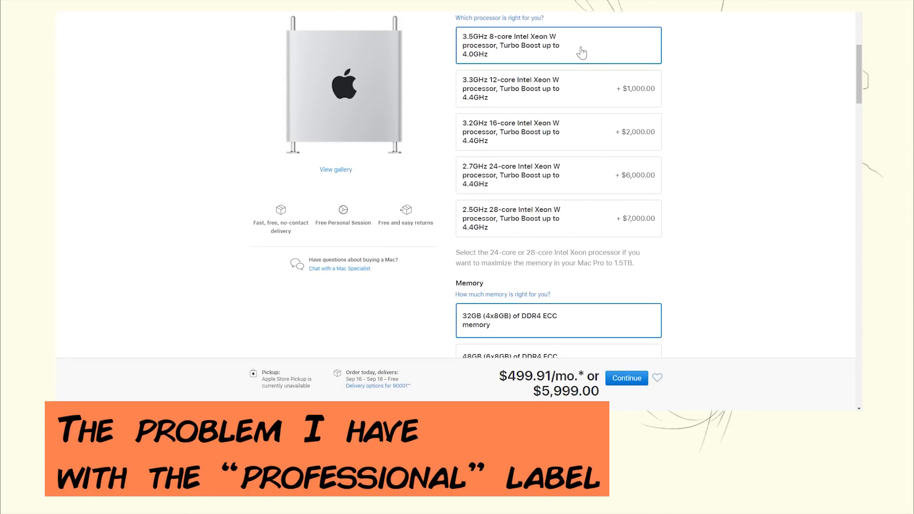
pyautogui.scroll(-2, 566, 191)
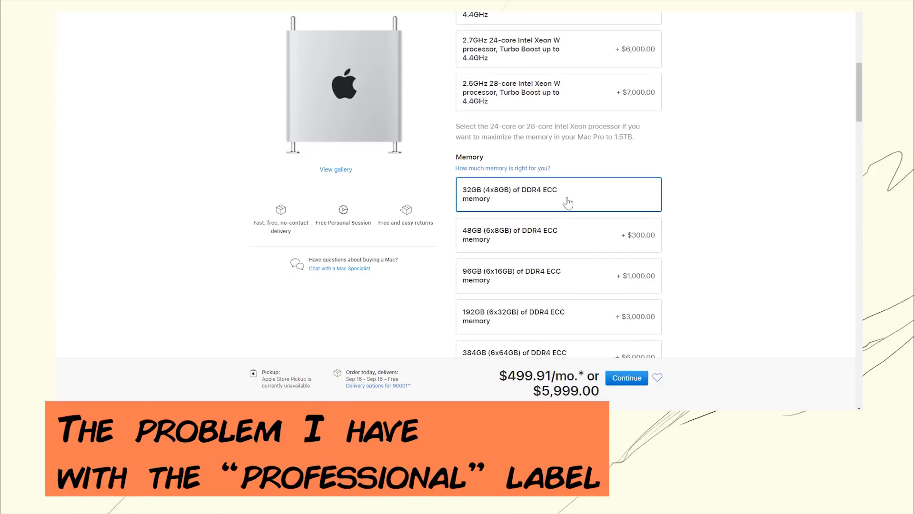
pyautogui.scroll(-2, 567, 202)
pyautogui.scroll(-2, 555, 210)
pyautogui.scroll(-3, 547, 216)
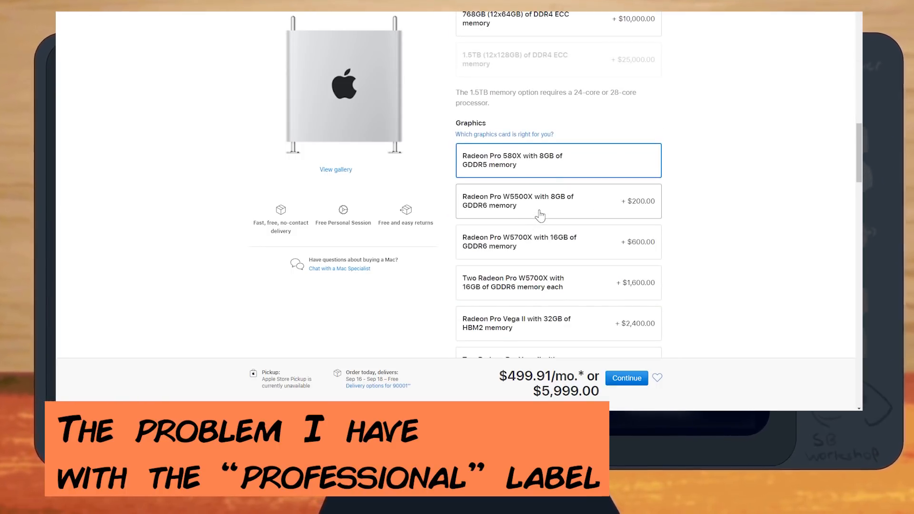
pyautogui.scroll(-1, 538, 219)
pyautogui.scroll(-3, 572, 229)
pyautogui.scroll(-2, 530, 188)
pyautogui.scroll(-3, 529, 187)
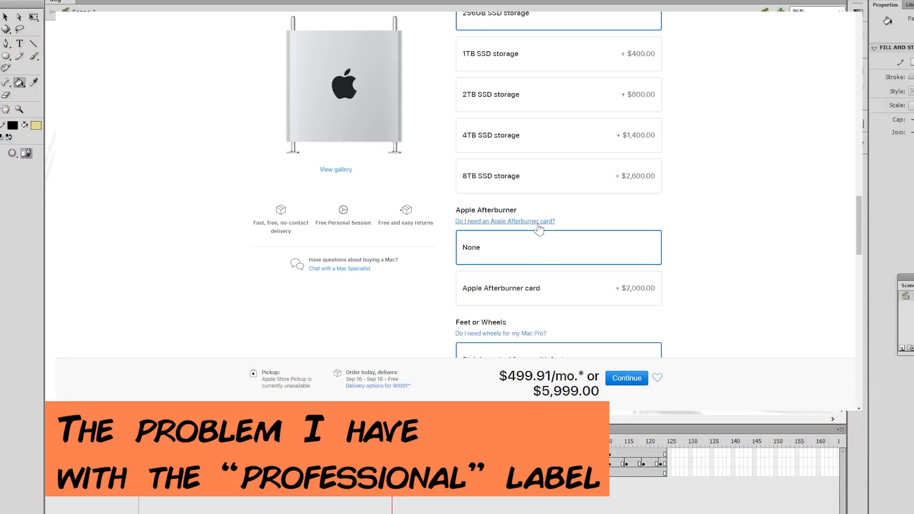
pyautogui.scroll(-3, 548, 192)
pyautogui.scroll(-2, 531, 216)
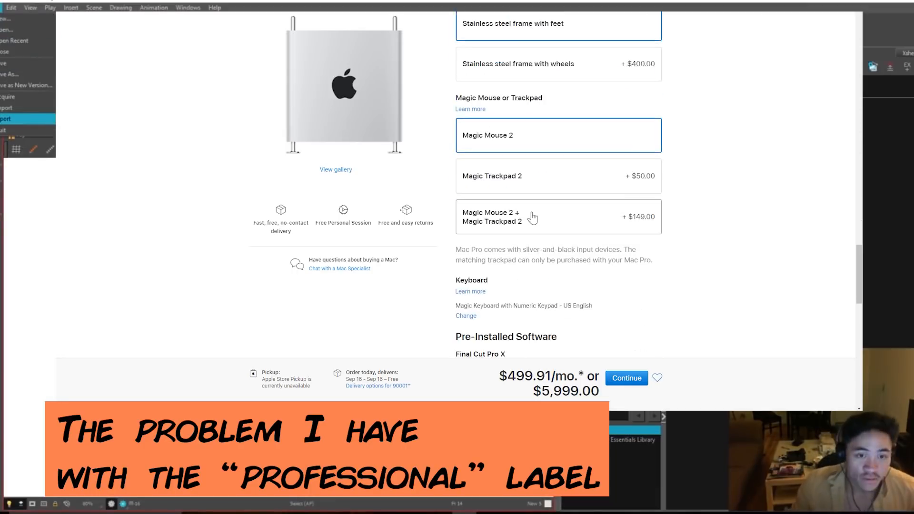
pyautogui.scroll(-3, 534, 221)
pyautogui.scroll(-2, 535, 221)
pyautogui.scroll(-2, 431, 177)
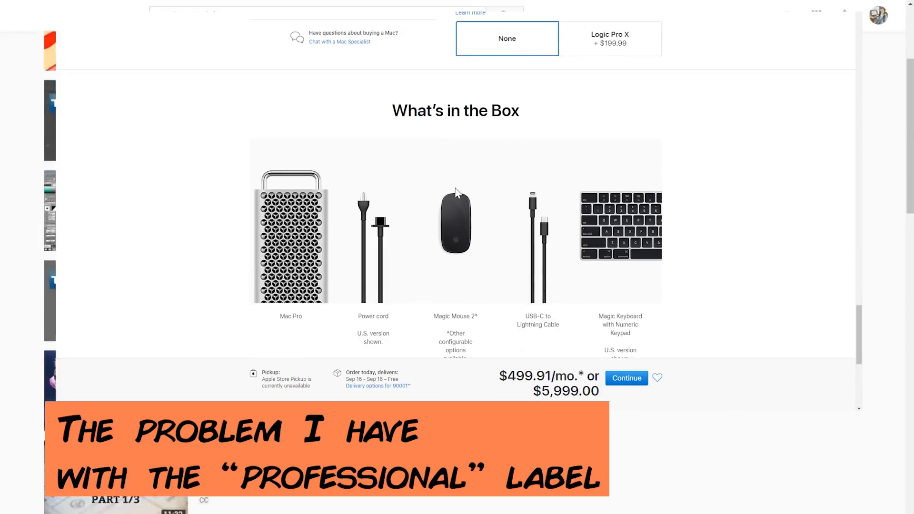
pyautogui.scroll(2, 460, 190)
pyautogui.scroll(3, 580, 206)
pyautogui.scroll(1, 580, 205)
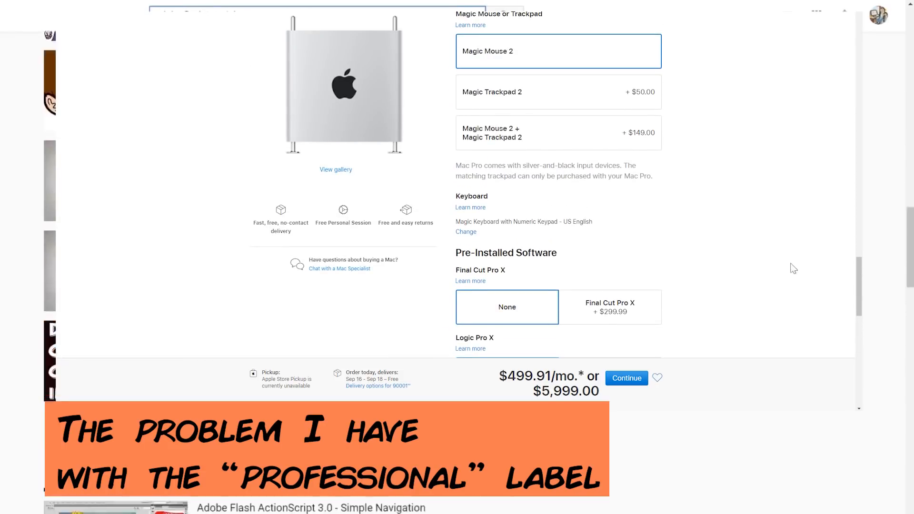
pyautogui.moveTo(859, 286); pyautogui.dragTo(857, 98)
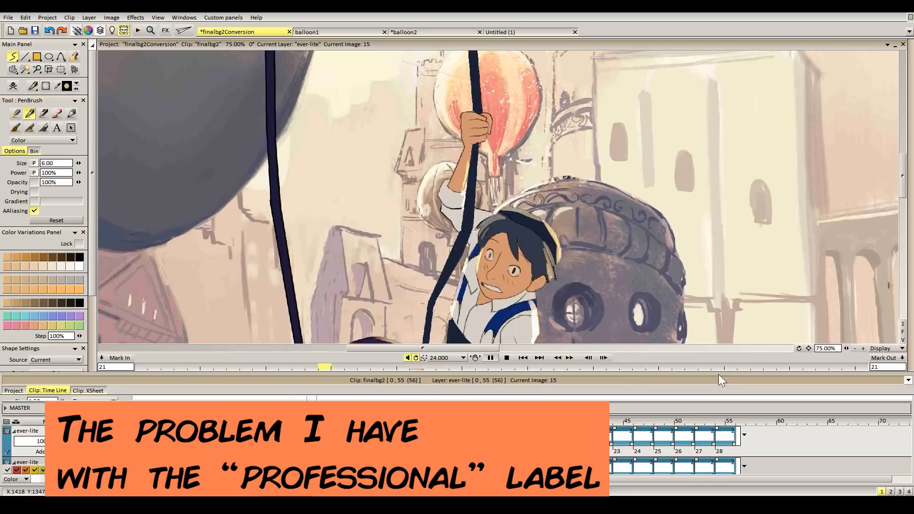
# Zoom the canvas out from 75% to 25% to show the whole balloon-scene frame
pyautogui.click(855, 348)
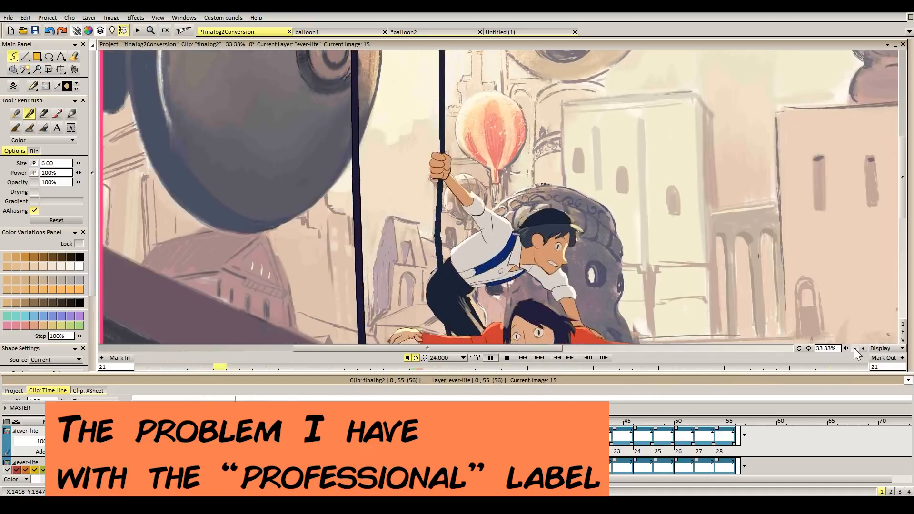
pyautogui.click(854, 347)
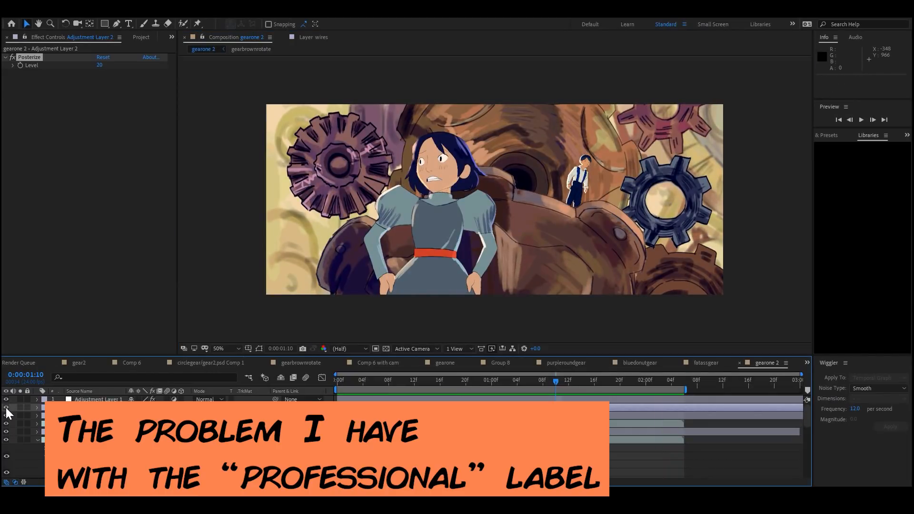
# Inspect the Selective Color, grain and Posterize adjustment layers while previewing the composition
pyautogui.click(53, 417)
pyautogui.click(6, 416)
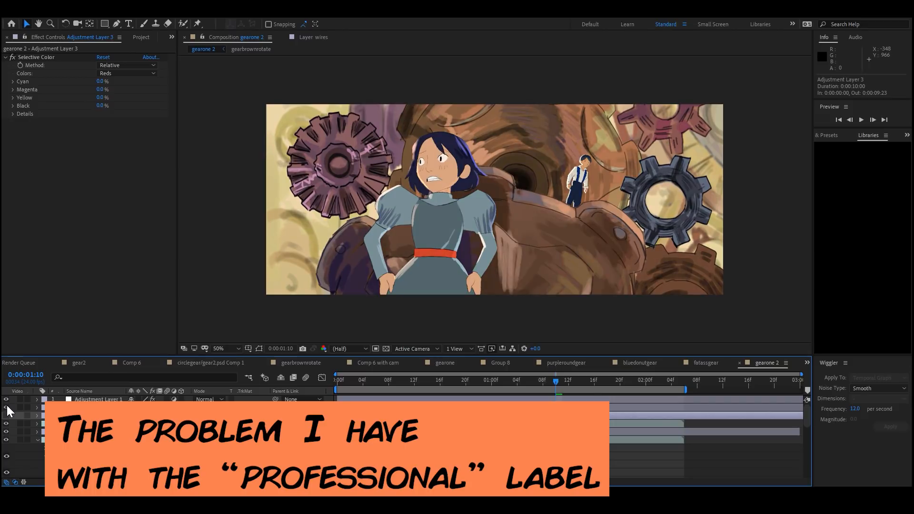
pyautogui.click(862, 119)
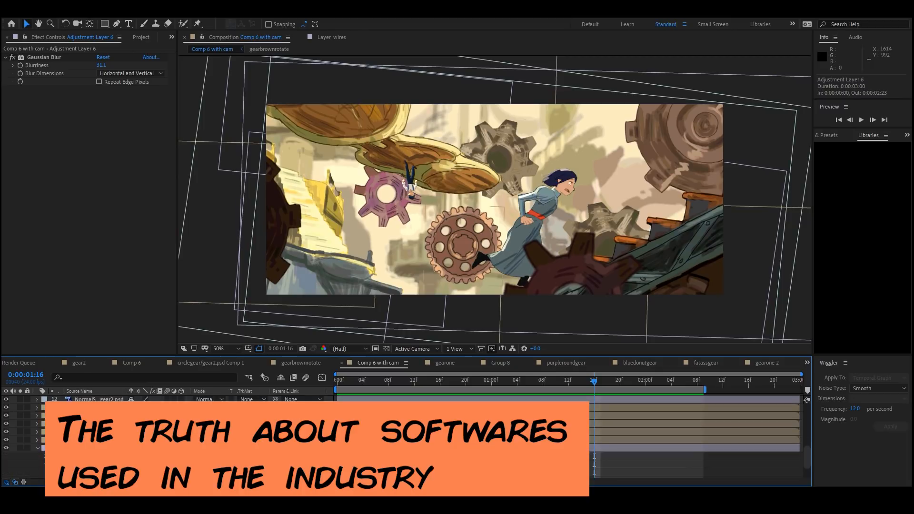
pyautogui.press('u')
pyautogui.press('u')
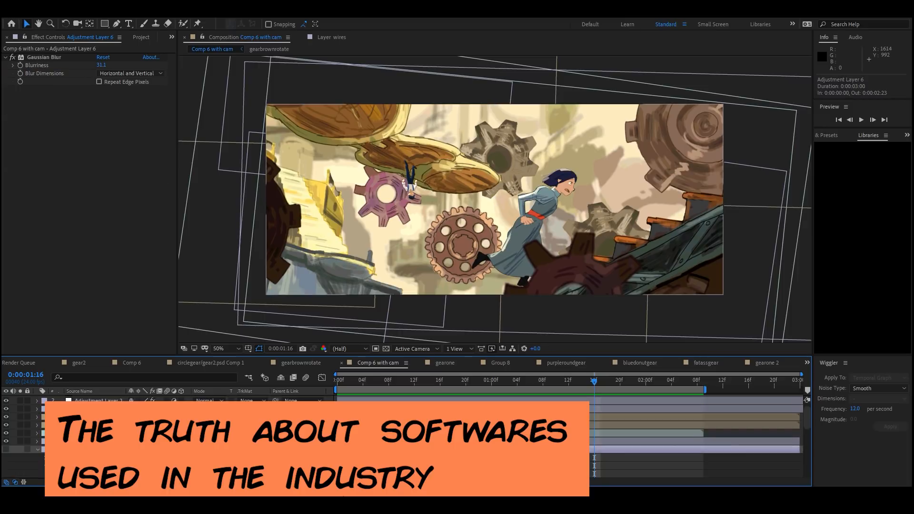
pyautogui.click(9, 411)
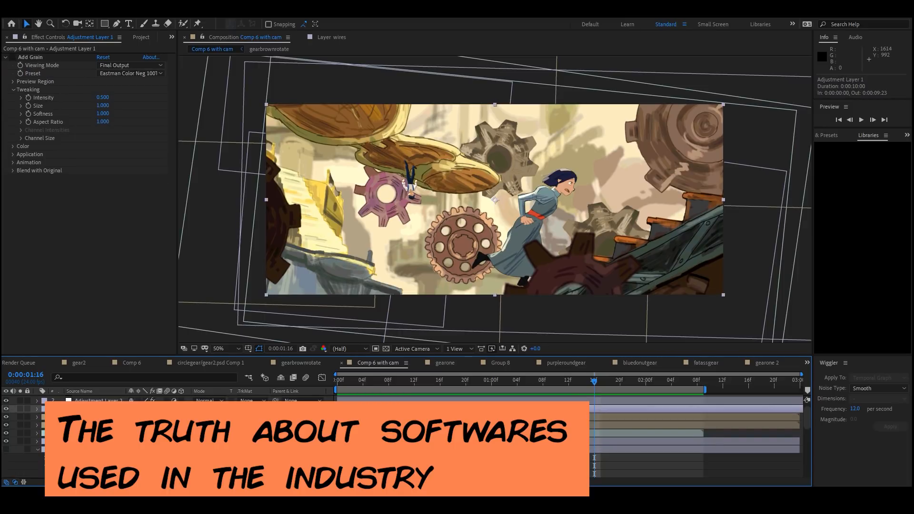
pyautogui.hotkey('ctrl', 'Up')
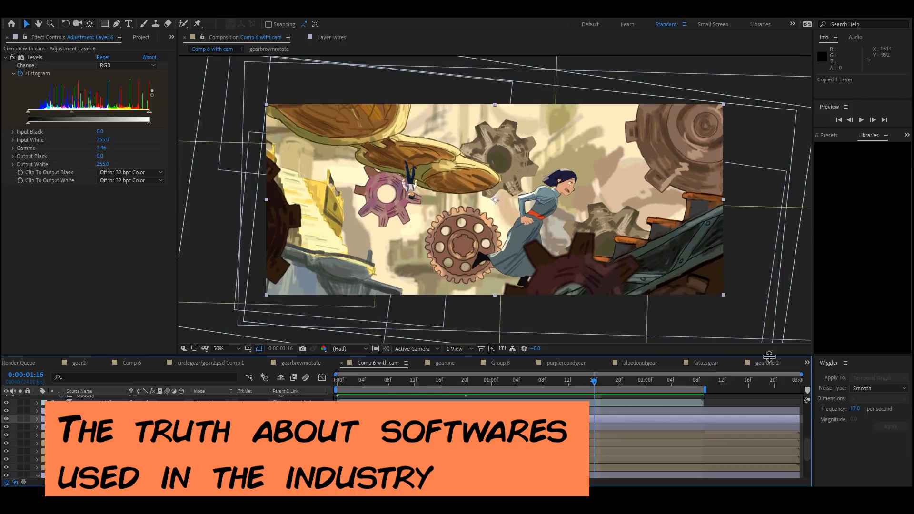
# Paste the Levels adjustment layer into the gearone 2 composition and preview the brightened animation
pyautogui.click(768, 362)
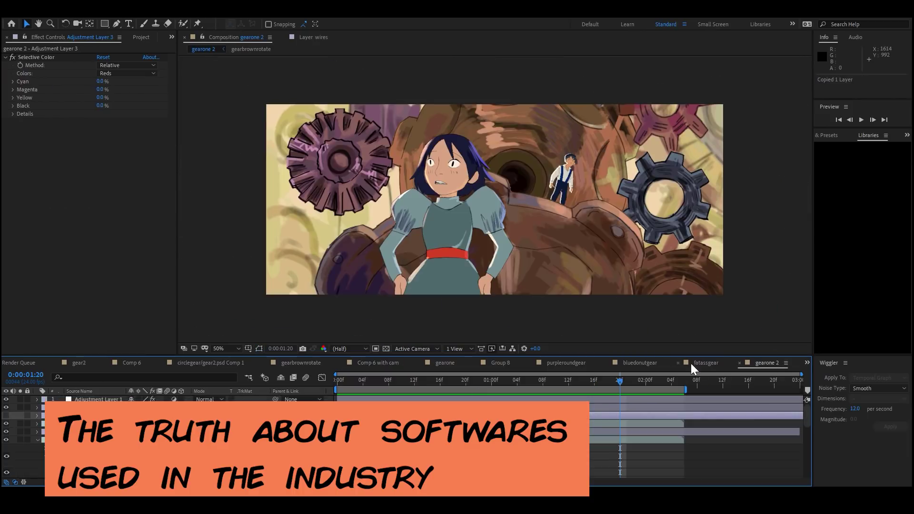
pyautogui.click(37, 440)
pyautogui.hotkey('ctrl', 'v')
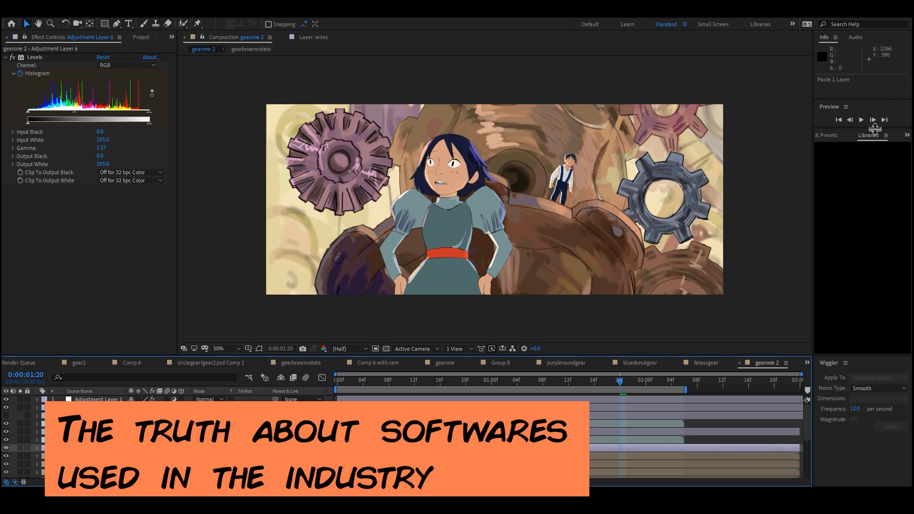
pyautogui.click(863, 121)
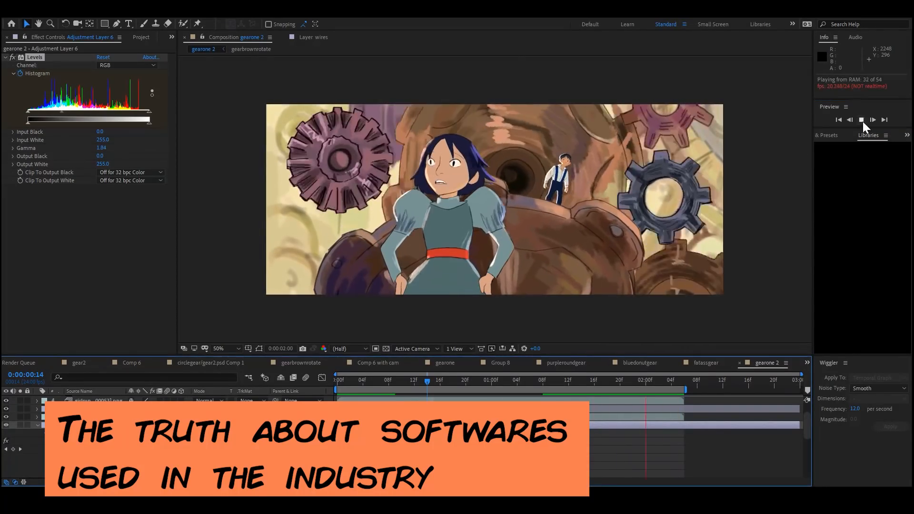
pyautogui.click(785, 189)
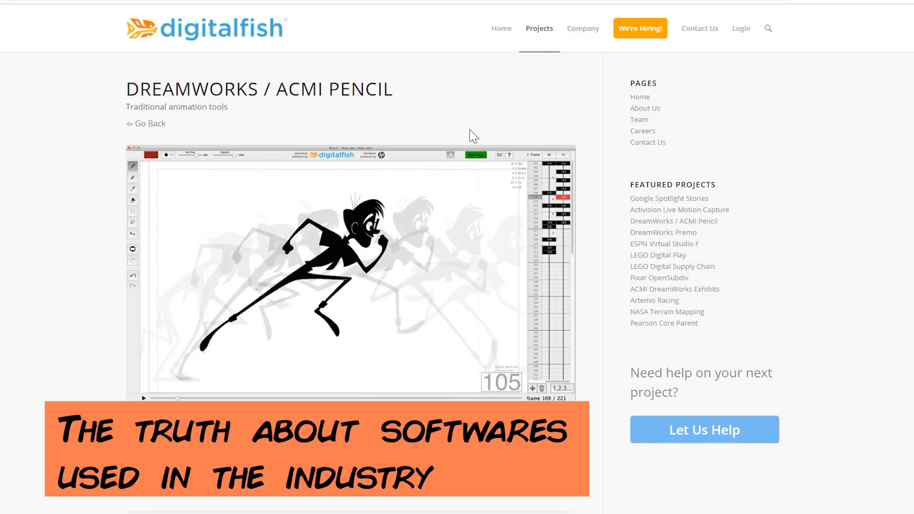
pyautogui.scroll(-1, 579, 214)
pyautogui.scroll(-1, 582, 201)
pyautogui.scroll(-1, 541, 307)
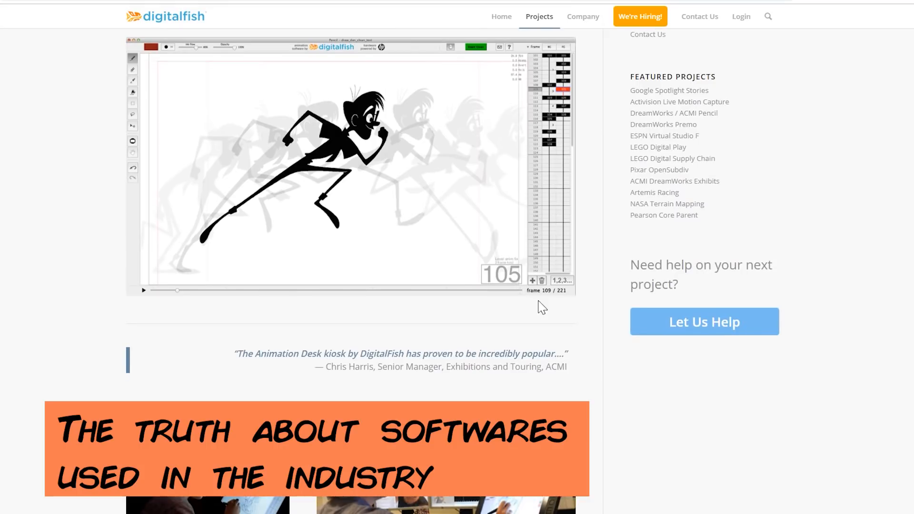
pyautogui.scroll(-1, 541, 314)
pyautogui.scroll(-3, 547, 312)
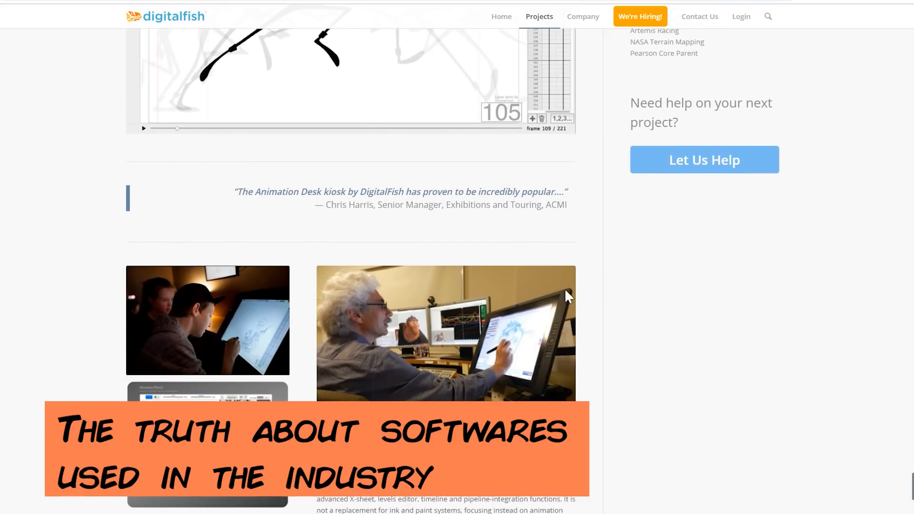
pyautogui.scroll(-3, 568, 297)
pyautogui.scroll(-5, 179, 283)
pyautogui.scroll(-1, 215, 279)
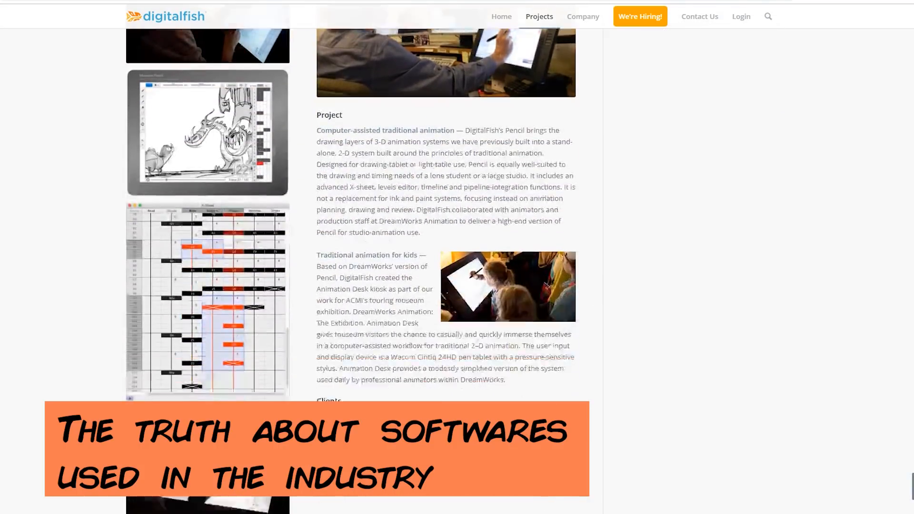
pyautogui.scroll(-5, 257, 268)
pyautogui.scroll(-3, 298, 259)
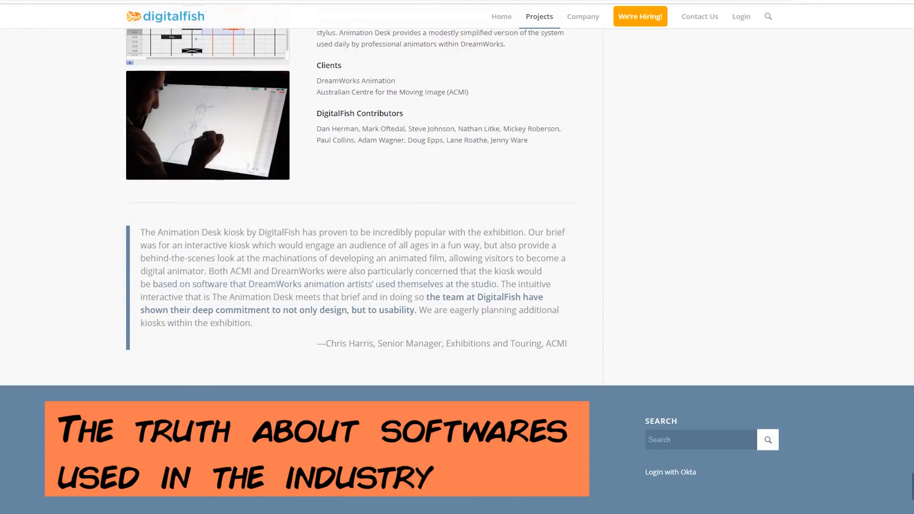
pyautogui.scroll(3, 565, 362)
pyautogui.scroll(5, 619, 382)
pyautogui.scroll(5, 619, 382)
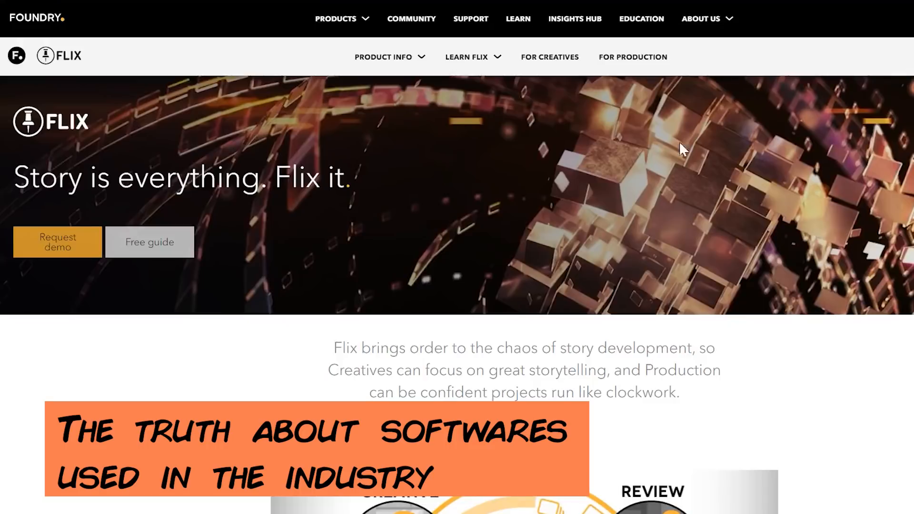
pyautogui.scroll(-5, 453, 255)
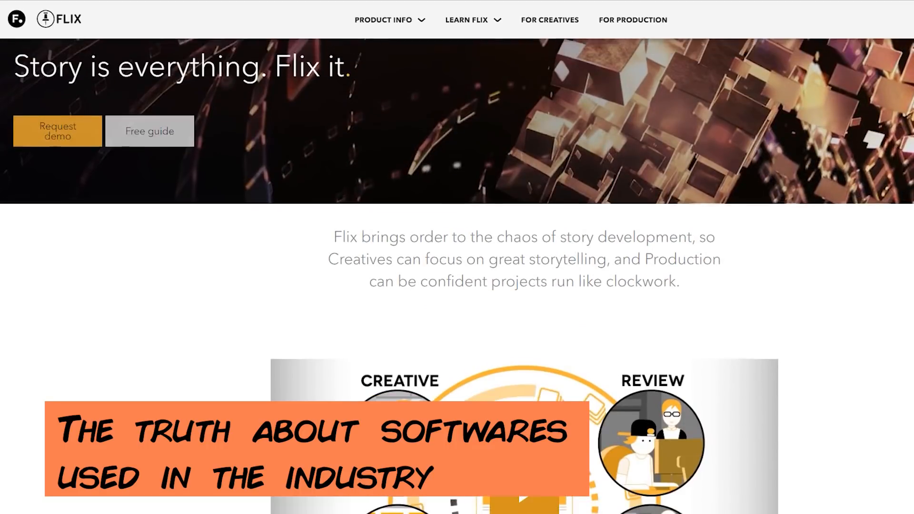
pyautogui.scroll(-2, 500, 251)
pyautogui.scroll(-4, 378, 240)
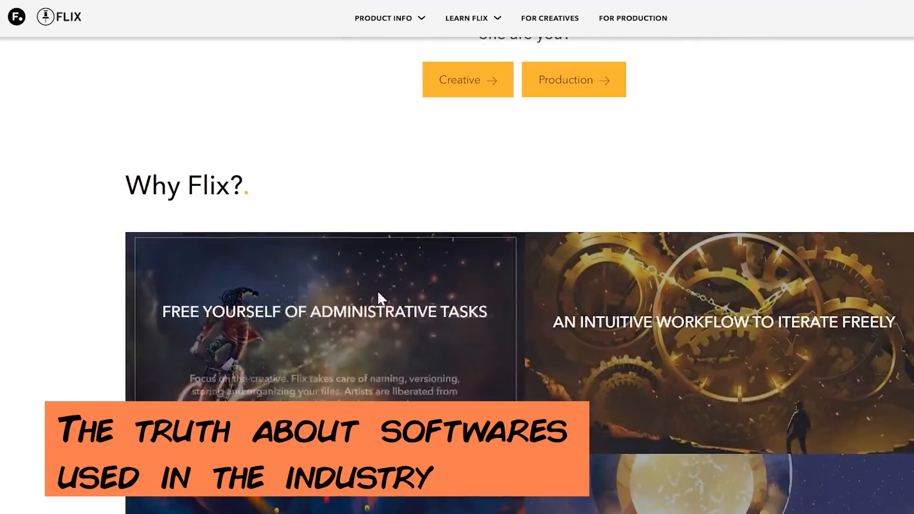
pyautogui.scroll(-3, 568, 225)
pyautogui.scroll(-3, 454, 340)
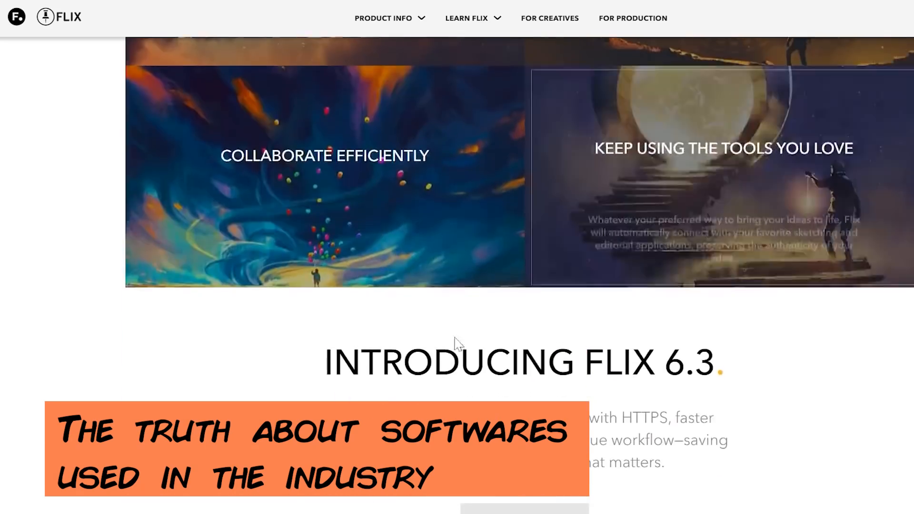
pyautogui.scroll(-3, 628, 300)
pyautogui.scroll(-1, 620, 292)
pyautogui.scroll(-1, 394, 206)
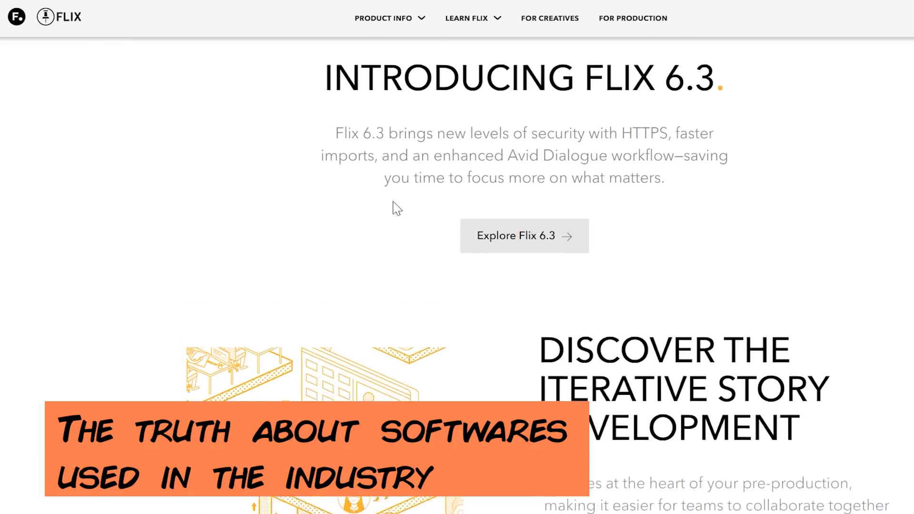
pyautogui.scroll(-3, 463, 238)
pyautogui.scroll(3, 503, 264)
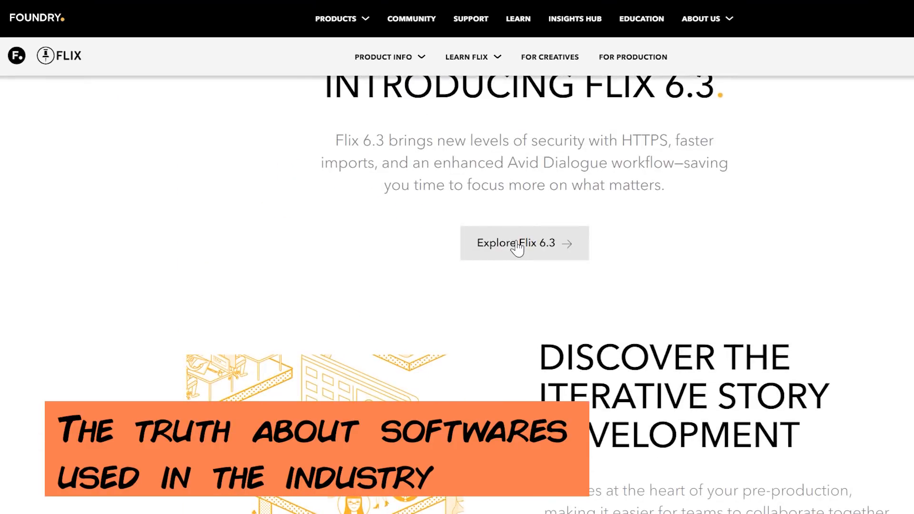
# Open the Flix 6.3 release details showing the import speed improvements
pyautogui.click(517, 246)
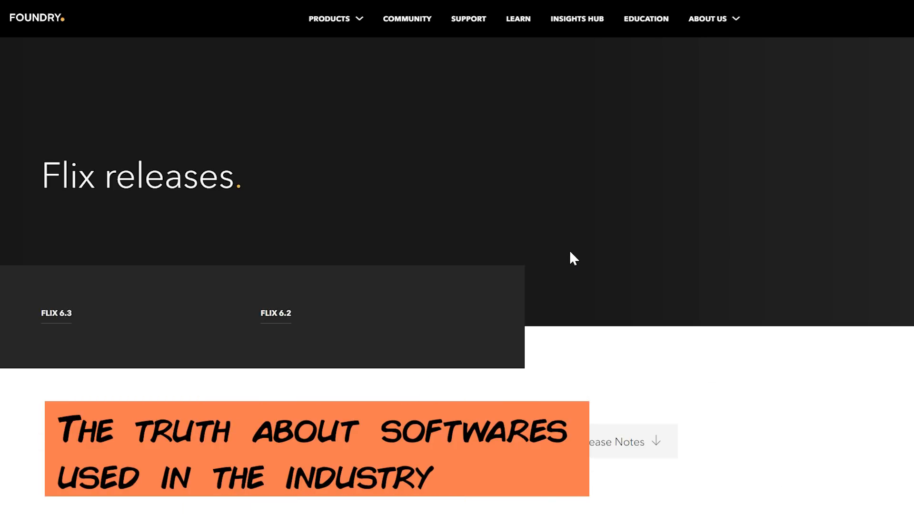
pyautogui.scroll(-3, 570, 251)
pyautogui.scroll(-1, 572, 265)
pyautogui.scroll(-2, 573, 260)
pyautogui.scroll(-3, 569, 250)
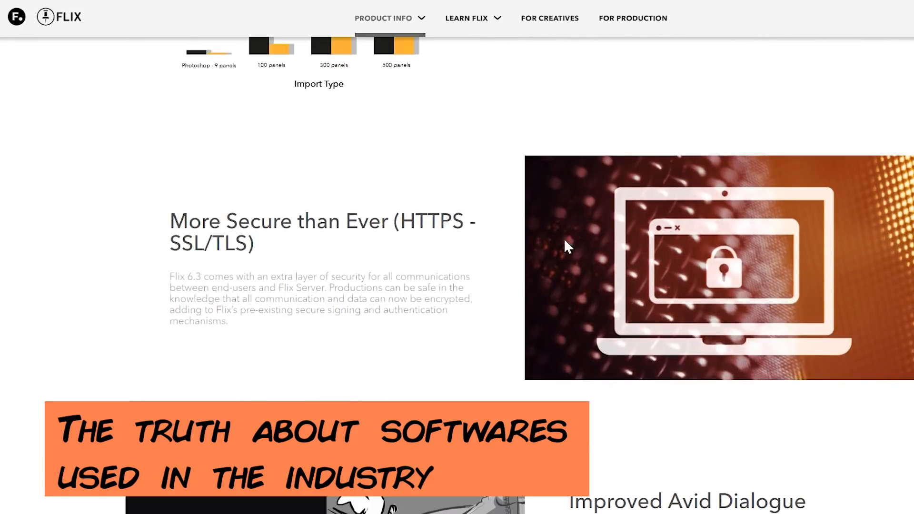
pyautogui.scroll(-3, 500, 250)
pyautogui.scroll(-2, 572, 268)
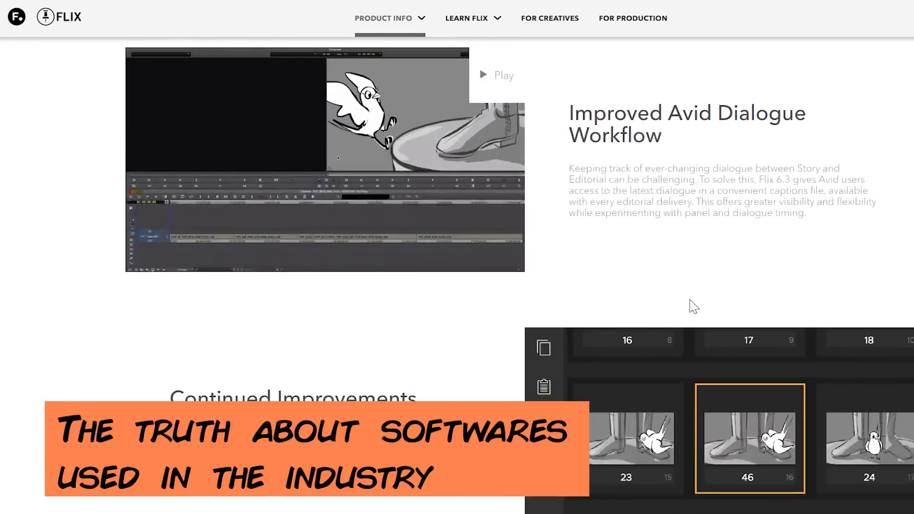
pyautogui.scroll(-3, 693, 307)
pyautogui.scroll(-3, 512, 232)
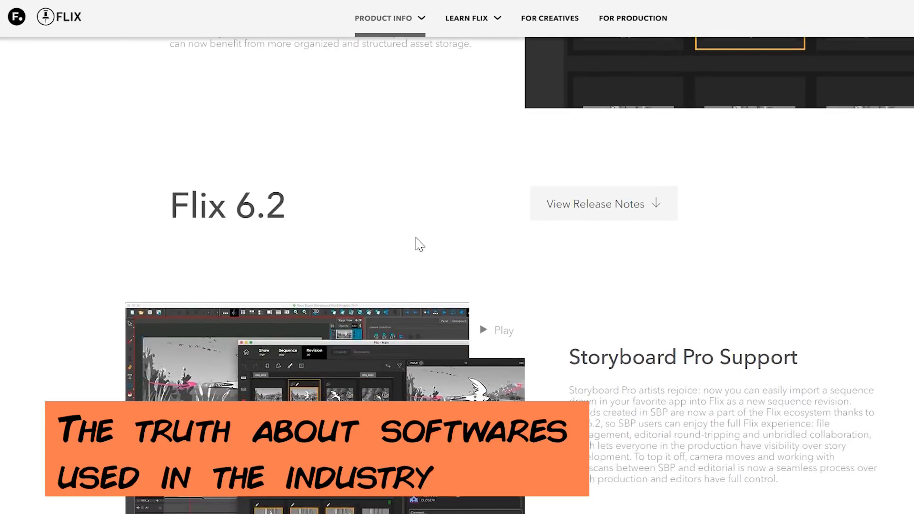
pyautogui.scroll(-2, 421, 240)
pyautogui.scroll(-2, 346, 238)
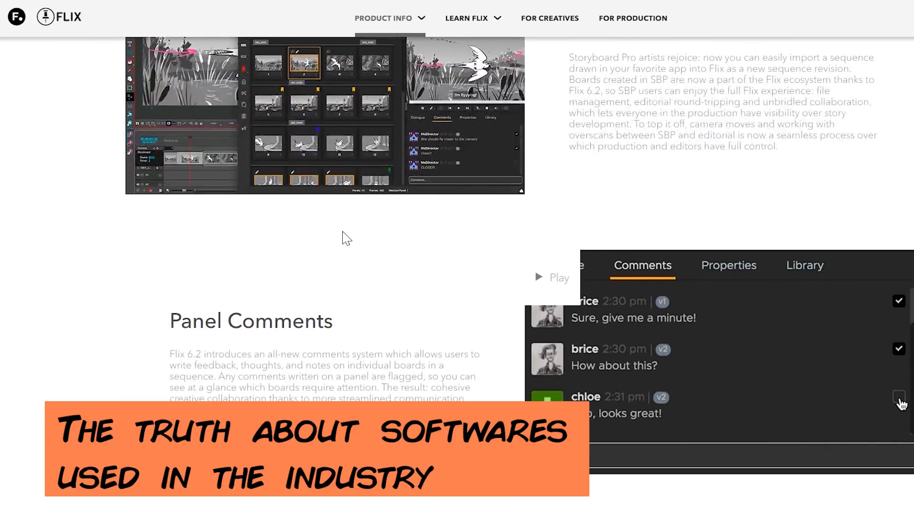
pyautogui.scroll(-2, 339, 242)
pyautogui.scroll(-1, 332, 239)
pyautogui.scroll(-1, 329, 237)
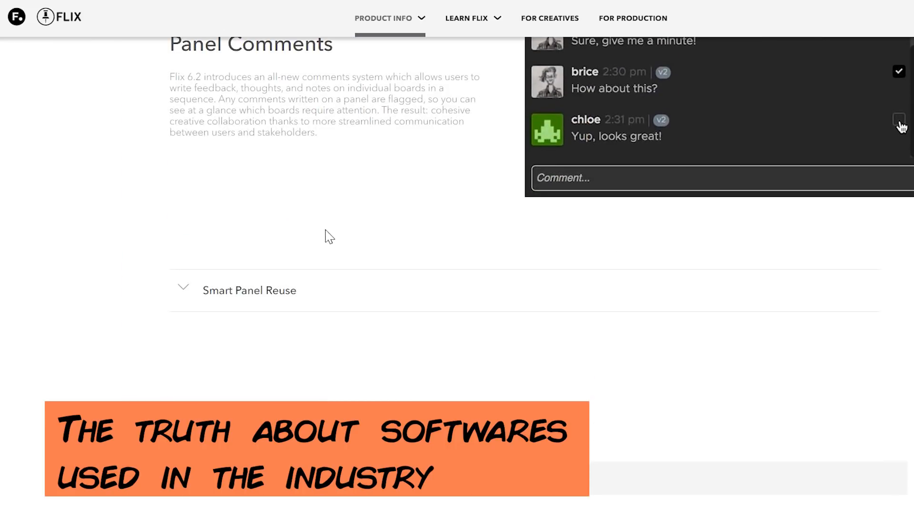
pyautogui.scroll(3, 336, 246)
pyautogui.scroll(1, 351, 260)
pyautogui.scroll(3, 348, 277)
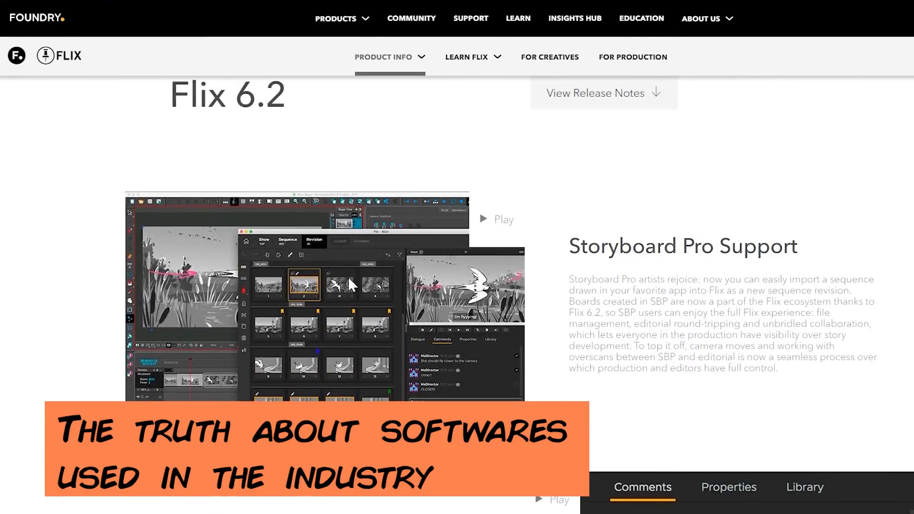
pyautogui.scroll(1, 350, 286)
pyautogui.scroll(3, 400, 304)
pyautogui.scroll(3, 457, 321)
pyautogui.scroll(1, 493, 329)
pyautogui.scroll(3, 504, 336)
pyautogui.scroll(3, 505, 336)
pyautogui.scroll(3, 505, 336)
pyautogui.scroll(1, 505, 336)
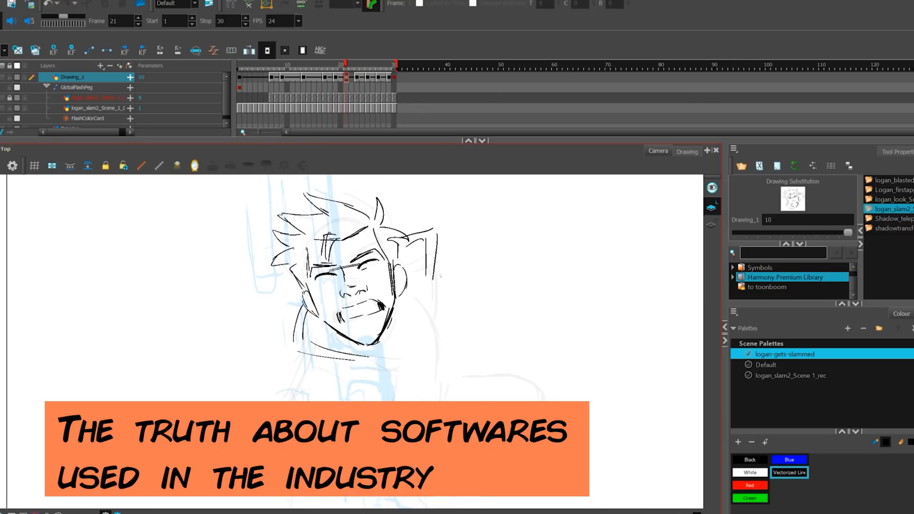
# Nudge the Camera view right and draw the shoulder curve below the face
pyautogui.moveTo(389, 271); pyautogui.dragTo(425, 274)
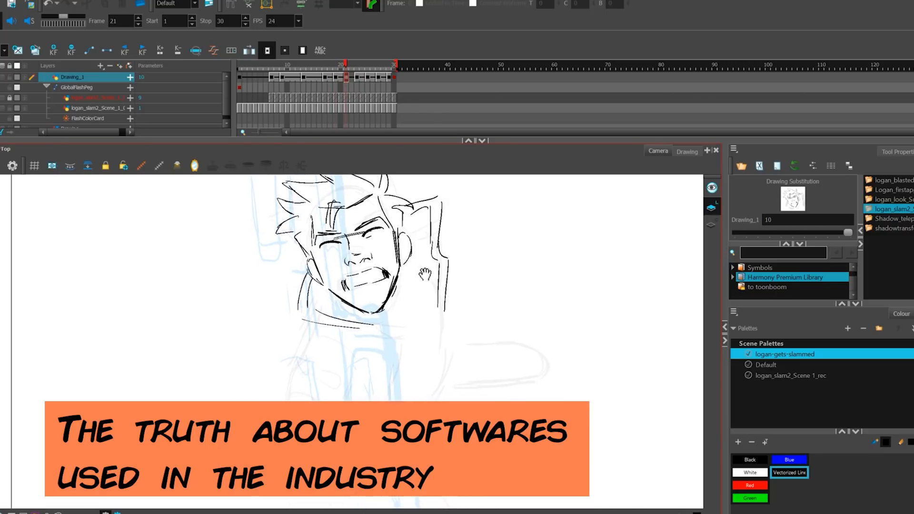
pyautogui.moveTo(298, 352)
pyautogui.mouseDown()
pyautogui.moveTo(347, 363)
pyautogui.moveTo(281, 400)
pyautogui.mouseUp()
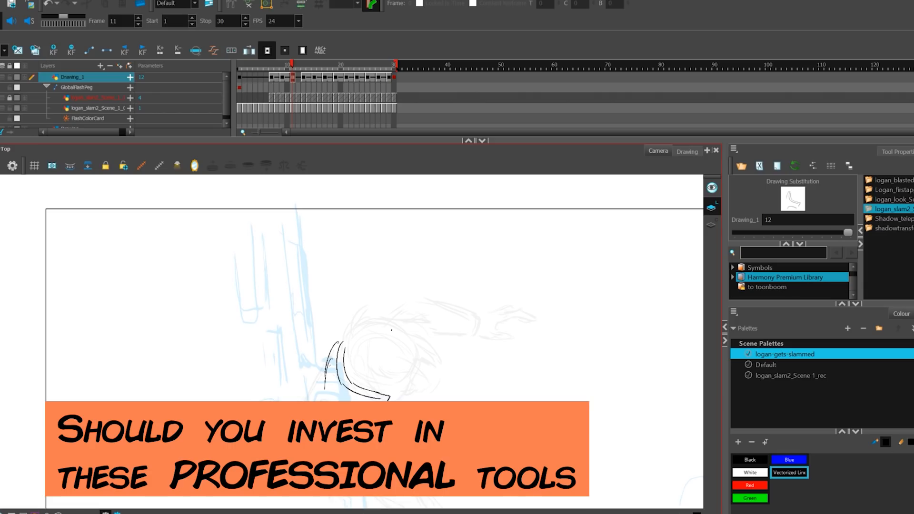
# Sketch hair spikes, ear, and arm strokes onto the slam character's head drawing
pyautogui.moveTo(346, 345); pyautogui.dragTo(372, 401)
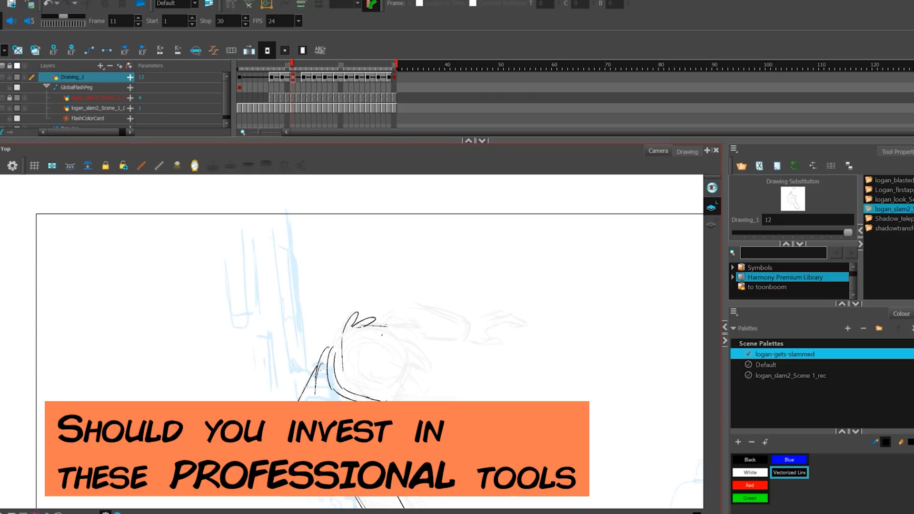
pyautogui.moveTo(365, 325); pyautogui.dragTo(432, 352)
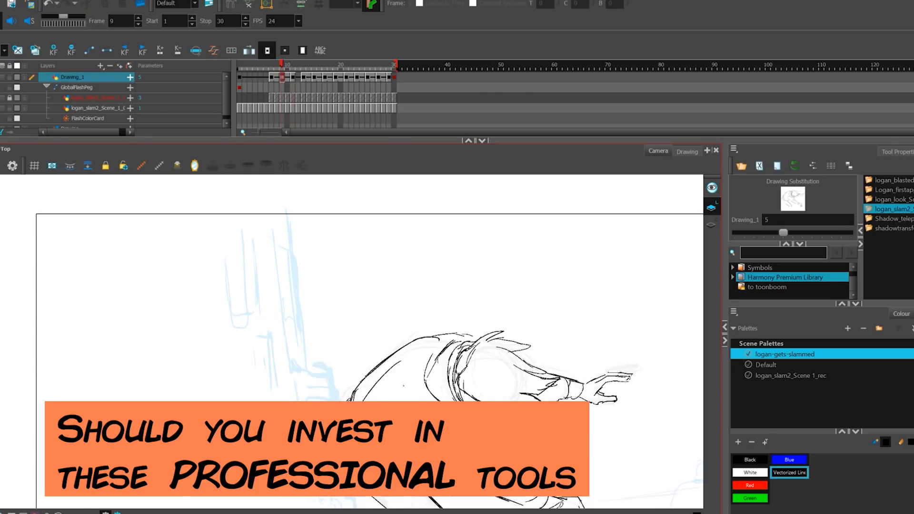
pyautogui.moveTo(401, 382); pyautogui.dragTo(410, 395)
pyautogui.moveTo(351, 376); pyautogui.dragTo(361, 397)
pyautogui.moveTo(415, 349); pyautogui.dragTo(436, 371)
pyautogui.moveTo(378, 351); pyautogui.dragTo(436, 383)
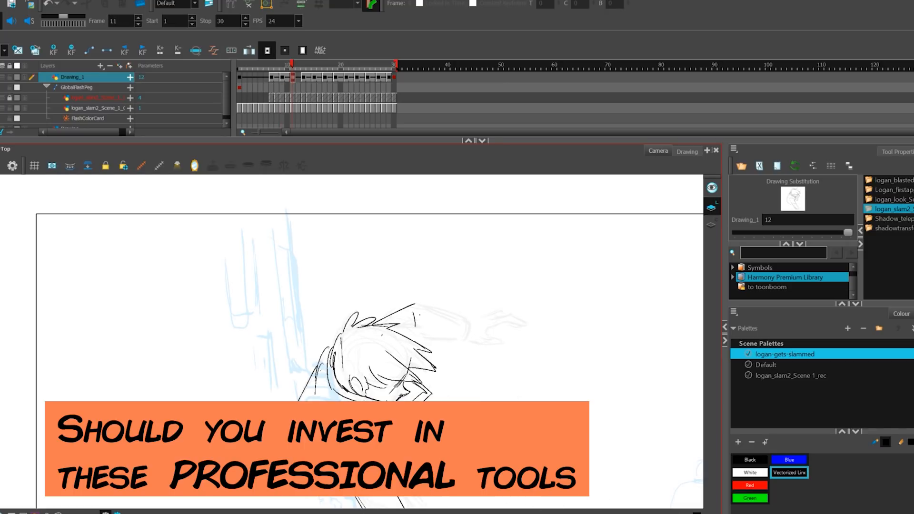
pyautogui.moveTo(417, 304); pyautogui.dragTo(473, 334)
pyautogui.moveTo(429, 357); pyautogui.dragTo(403, 262)
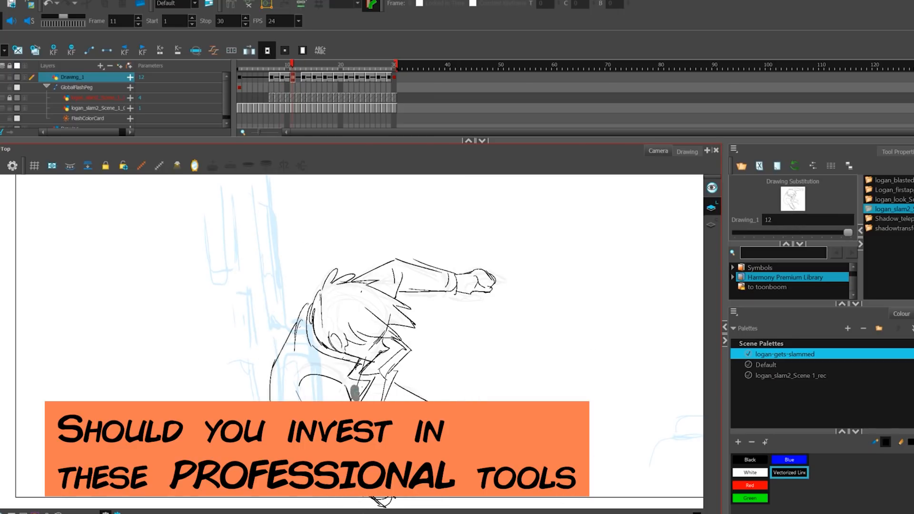
# Scrub the logan_slam2 animation back to frame 2, then to frame 30 and loop-play it
pyautogui.moveTo(293, 65); pyautogui.dragTo(266, 64)
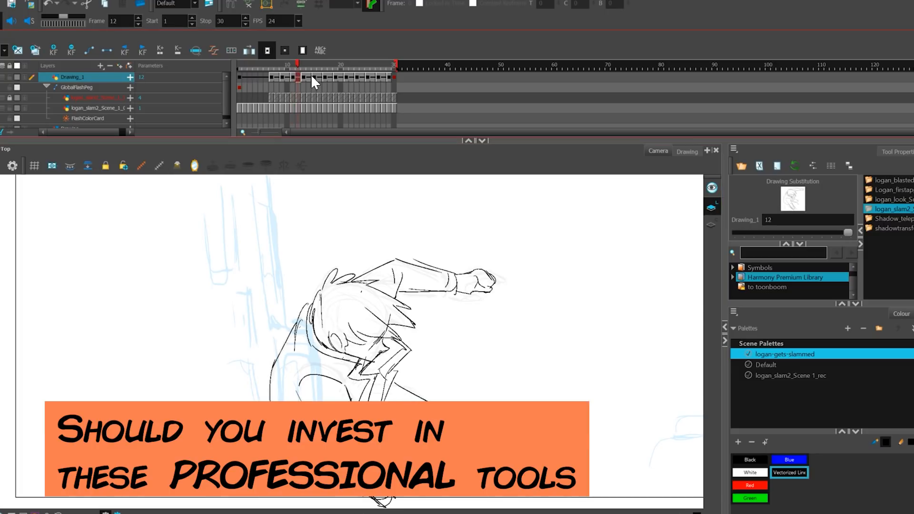
pyautogui.moveTo(272, 76); pyautogui.dragTo(244, 76)
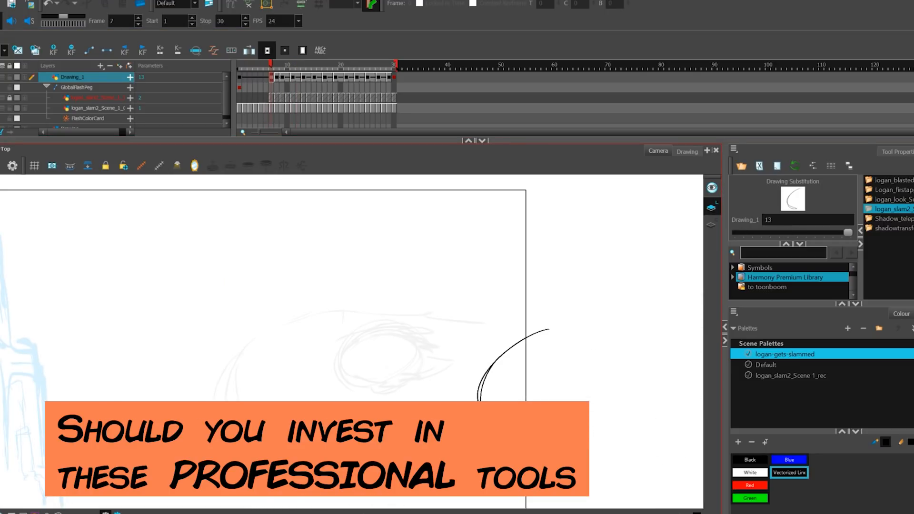
pyautogui.click(341, 107)
pyautogui.rightClick(99, 109)
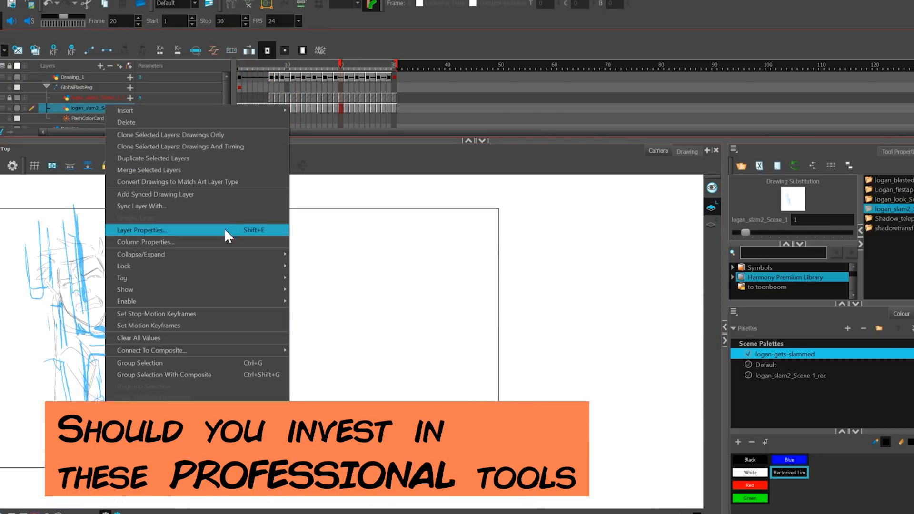
pyautogui.click(225, 228)
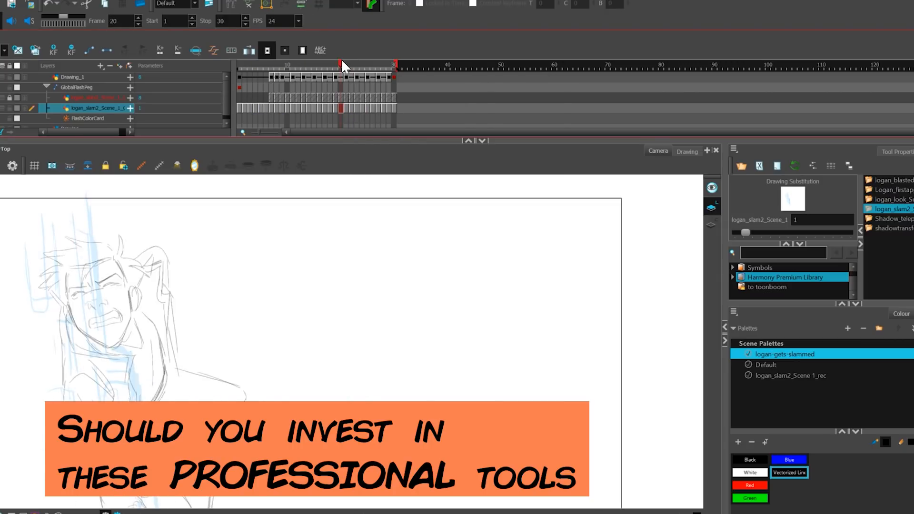
pyautogui.moveTo(341, 66); pyautogui.dragTo(393, 66)
pyautogui.press('Return')
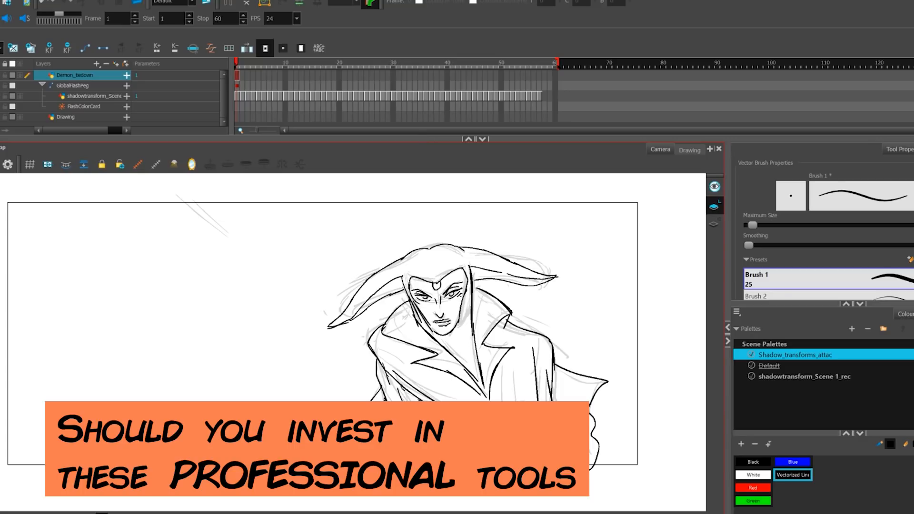
# Finish the woman's cheek and coat lines, then bring up the demon face drawing at frame 42
pyautogui.moveTo(414, 312); pyautogui.dragTo(420, 327)
pyautogui.moveTo(465, 303); pyautogui.dragTo(469, 360)
pyautogui.press('Return')
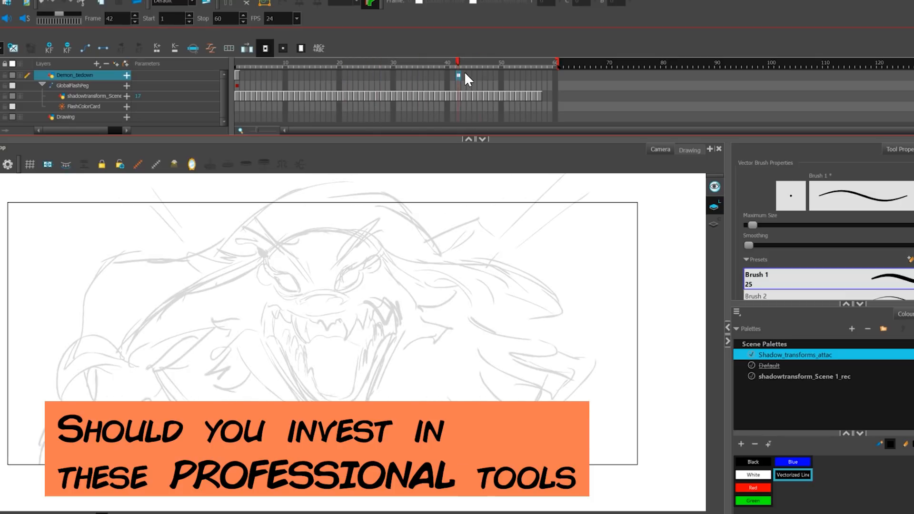
pyautogui.click(238, 77)
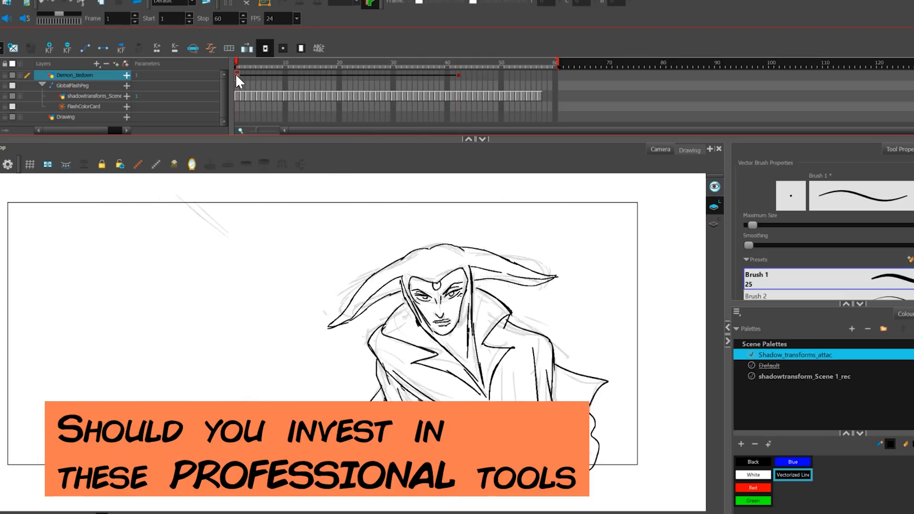
pyautogui.moveTo(237, 77); pyautogui.dragTo(458, 75)
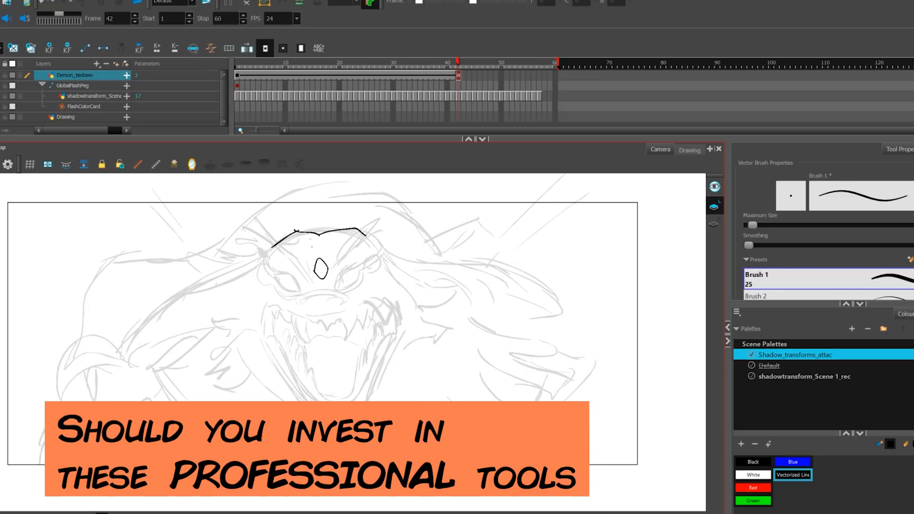
# Ink the demon's brow, left ear, cheek strokes and the fangs under the snout in black
pyautogui.moveTo(329, 275); pyautogui.dragTo(389, 219)
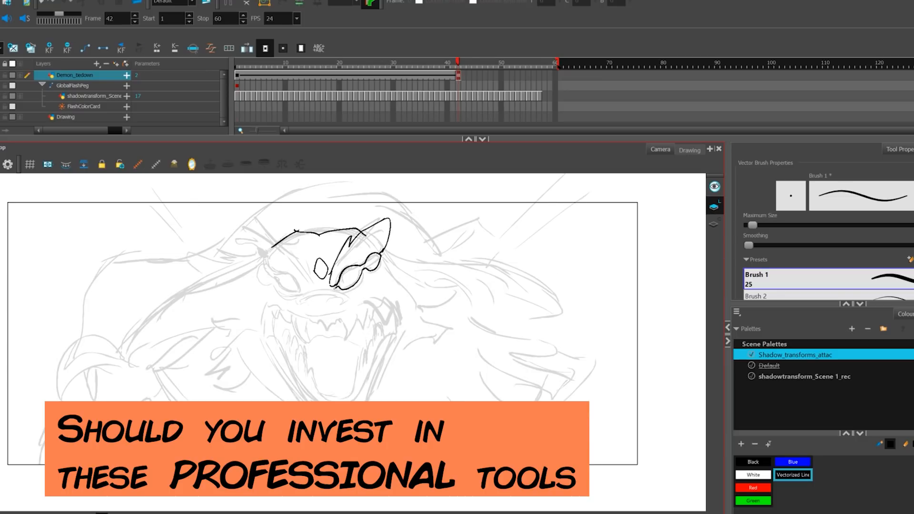
pyautogui.moveTo(307, 286)
pyautogui.mouseDown()
pyautogui.moveTo(252, 224)
pyautogui.moveTo(280, 280)
pyautogui.mouseUp()
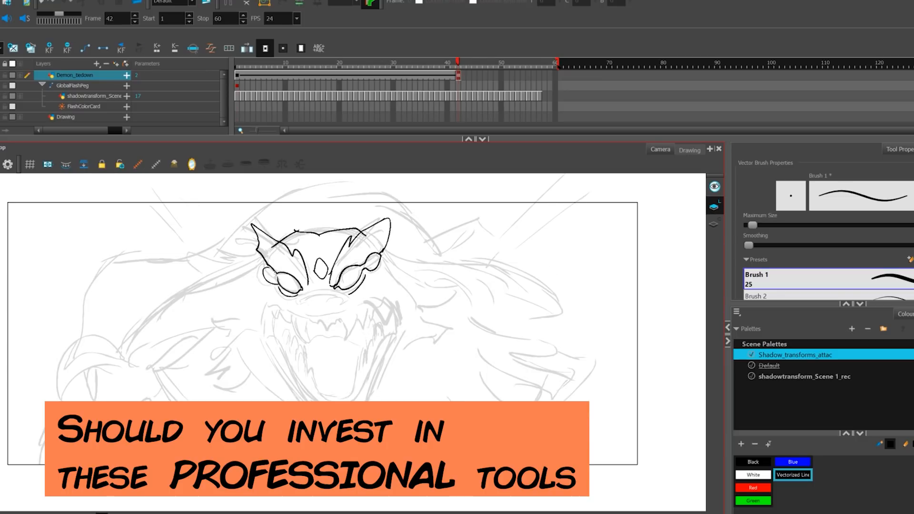
pyautogui.moveTo(382, 258); pyautogui.dragTo(494, 293)
pyautogui.moveTo(375, 285); pyautogui.dragTo(374, 341)
pyautogui.moveTo(497, 289); pyautogui.dragTo(513, 325)
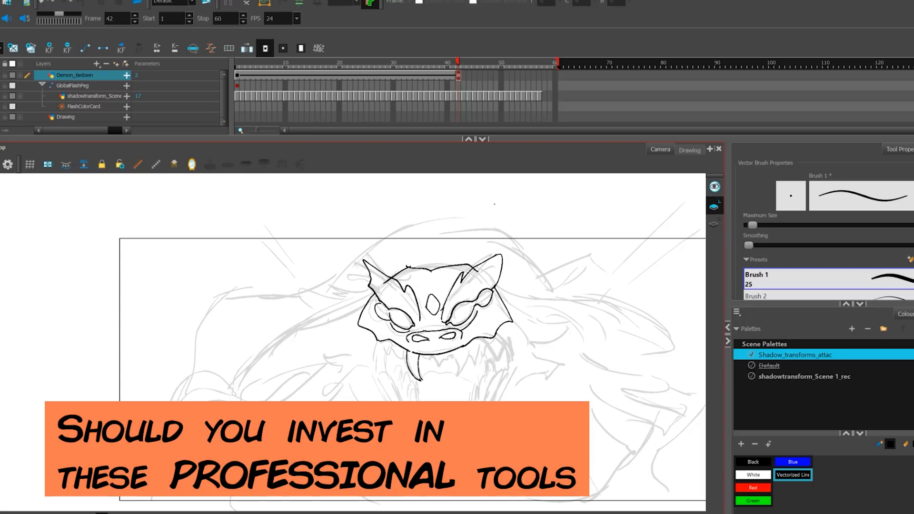
pyautogui.moveTo(467, 351); pyautogui.dragTo(455, 354)
pyautogui.moveTo(457, 300); pyautogui.dragTo(447, 278)
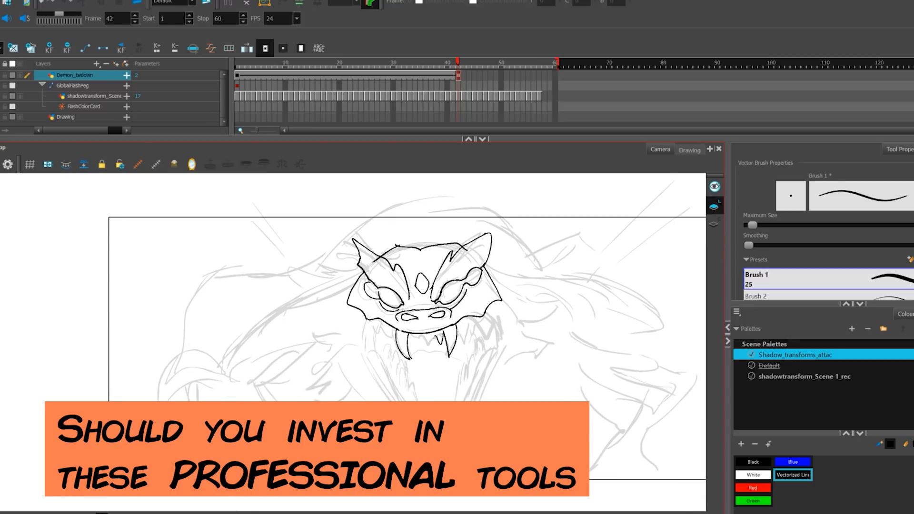
# Ink the demon's jaw and teeth beneath the face
pyautogui.rightClick(485, 44)
pyautogui.press('Escape')
pyautogui.moveTo(500, 304); pyautogui.dragTo(508, 334)
pyautogui.moveTo(358, 311); pyautogui.dragTo(369, 353)
pyautogui.moveTo(371, 322)
pyautogui.mouseDown()
pyautogui.moveTo(398, 344)
pyautogui.moveTo(393, 396)
pyautogui.mouseUp()
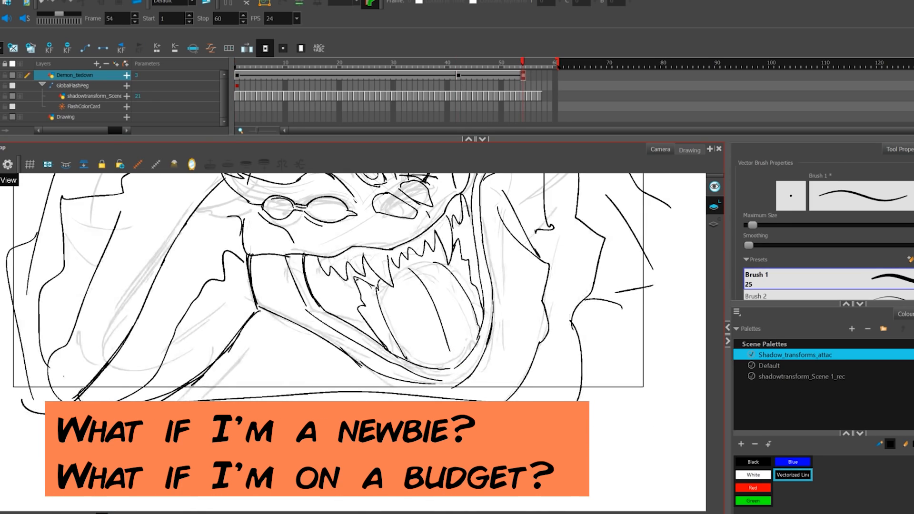
pyautogui.scroll(-3, 322, 286)
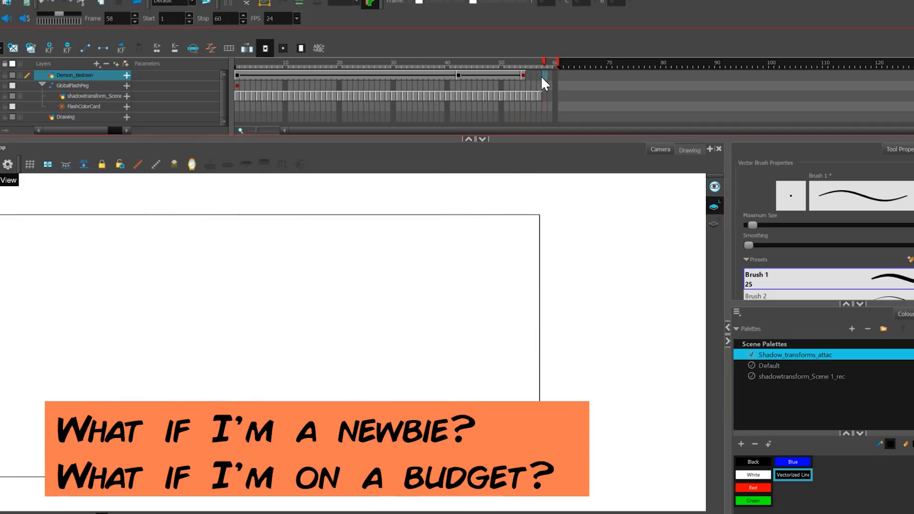
# At frame 17, ink the head top, hair edges, cheek and inner face contours, and both brow lines
pyautogui.moveTo(452, 78); pyautogui.dragTo(325, 108)
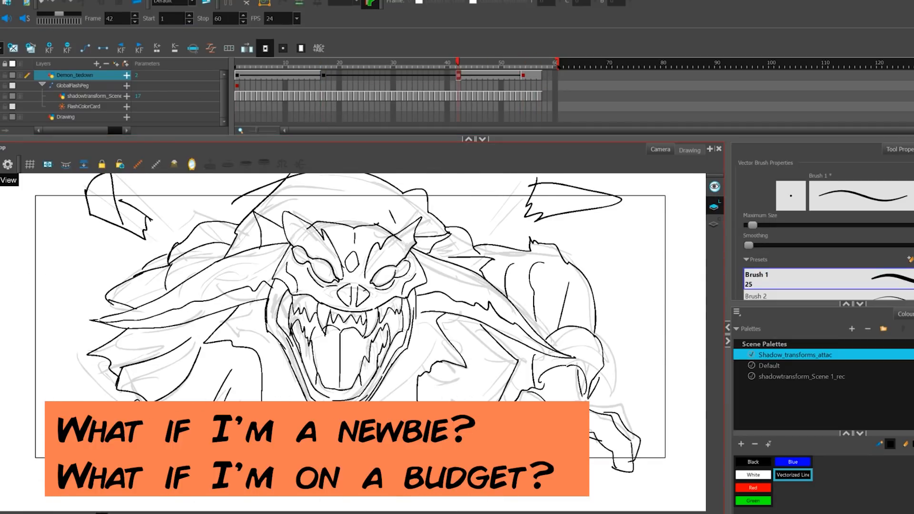
pyautogui.moveTo(256, 257)
pyautogui.mouseDown()
pyautogui.moveTo(355, 266)
pyautogui.moveTo(164, 301)
pyautogui.moveTo(247, 313)
pyautogui.mouseUp()
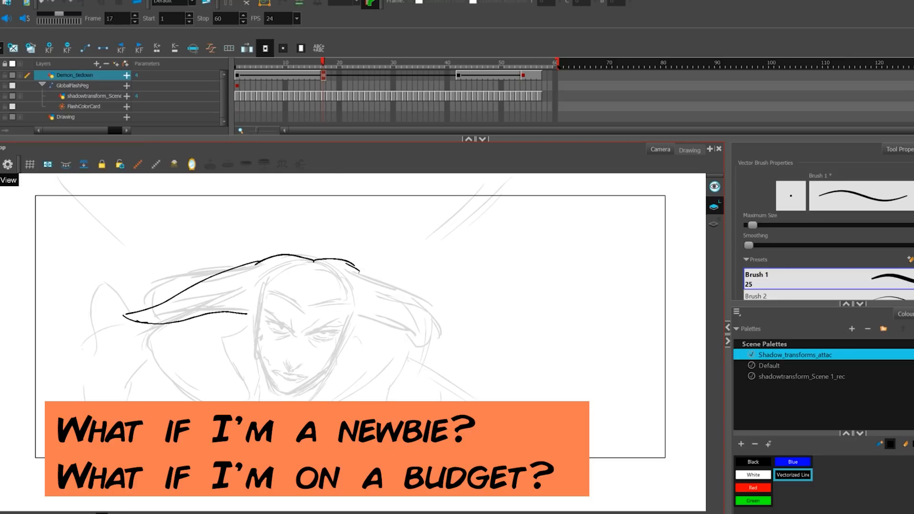
pyautogui.moveTo(383, 285); pyautogui.dragTo(468, 359)
pyautogui.moveTo(353, 323); pyautogui.dragTo(472, 359)
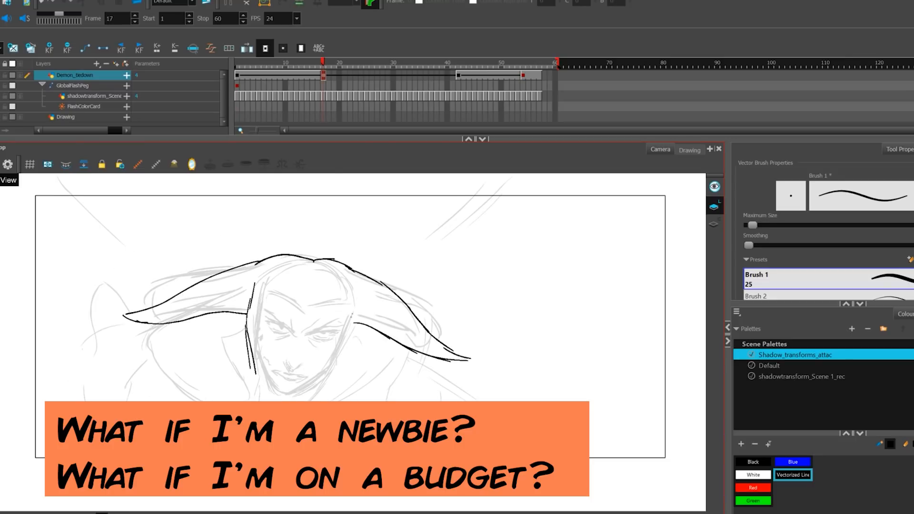
pyautogui.moveTo(357, 311); pyautogui.dragTo(329, 374)
pyautogui.moveTo(266, 293); pyautogui.dragTo(254, 330)
pyautogui.moveTo(258, 290); pyautogui.dragTo(306, 311)
pyautogui.moveTo(313, 308); pyautogui.dragTo(342, 306)
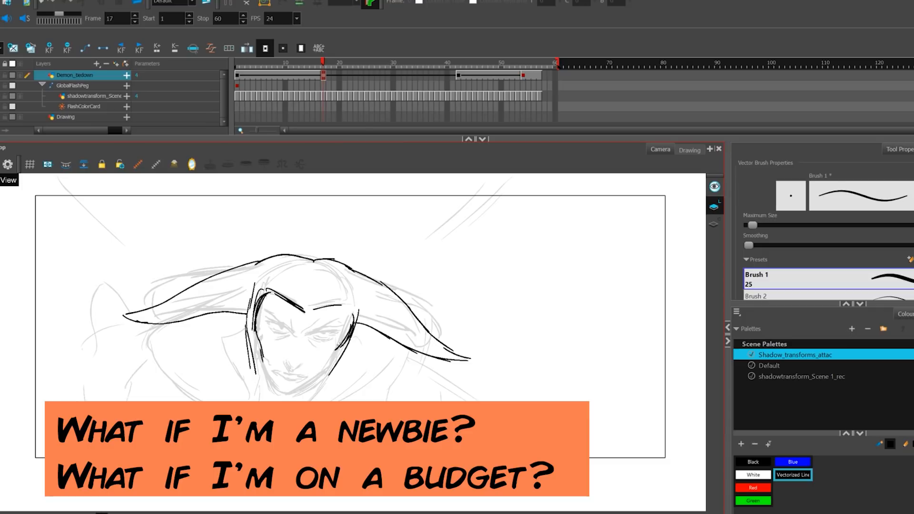
# Flip against the frame-1 drawing, then ink the upper and lower lids of the right eye
pyautogui.press('f')
pyautogui.press('g')
pyautogui.press('f')
pyautogui.press('g')
pyautogui.press('f')
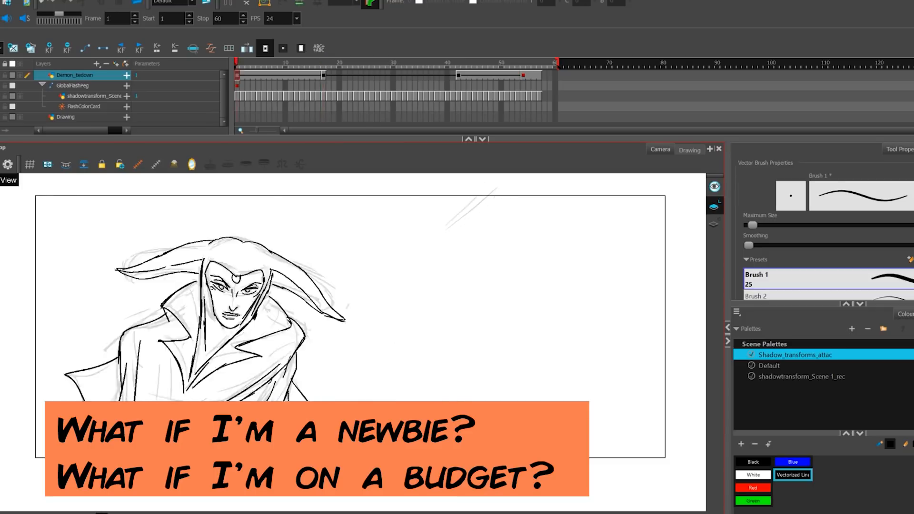
pyautogui.press('g')
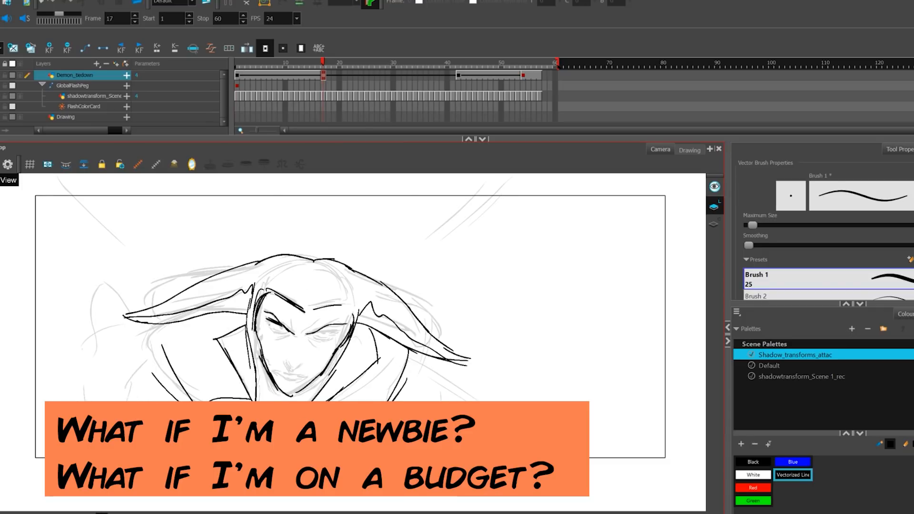
pyautogui.moveTo(315, 331); pyautogui.dragTo(341, 328)
pyautogui.moveTo(312, 335); pyautogui.dragTo(337, 341)
# Flip between neighbouring drawings, add forehead strokes and undo a stray eyebrow sketch on the later frame
pyautogui.press('f')
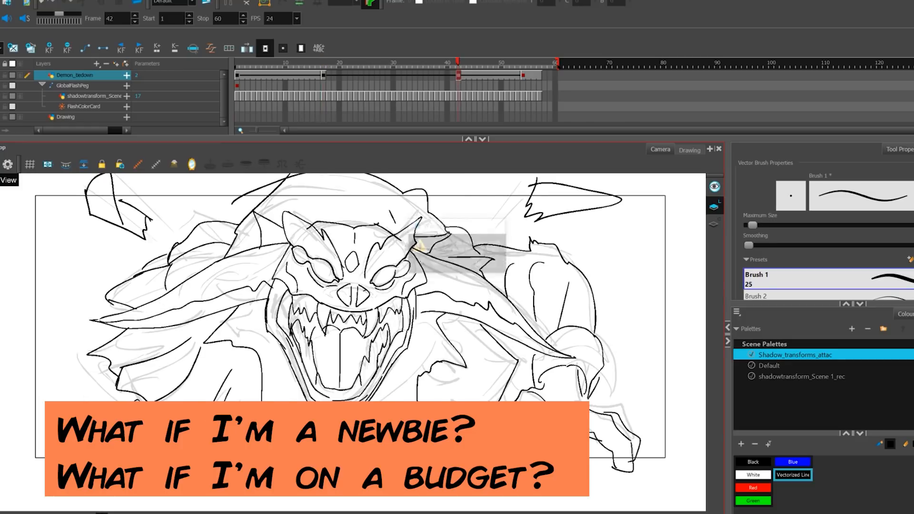
pyautogui.press('g')
pyautogui.press('f')
pyautogui.press('g')
pyautogui.moveTo(300, 306); pyautogui.dragTo(305, 321)
pyautogui.press('f')
pyautogui.press('g')
pyautogui.press('g')
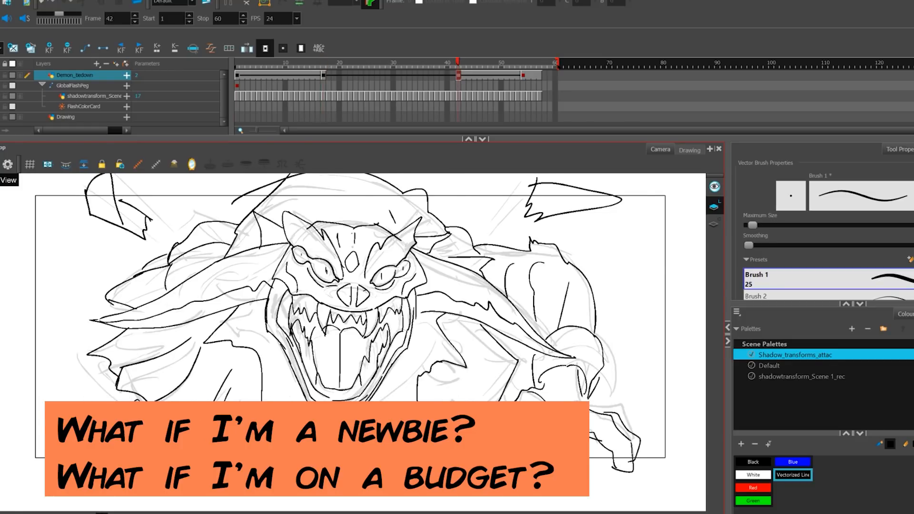
pyautogui.press('f')
pyautogui.press('g')
pyautogui.press('g')
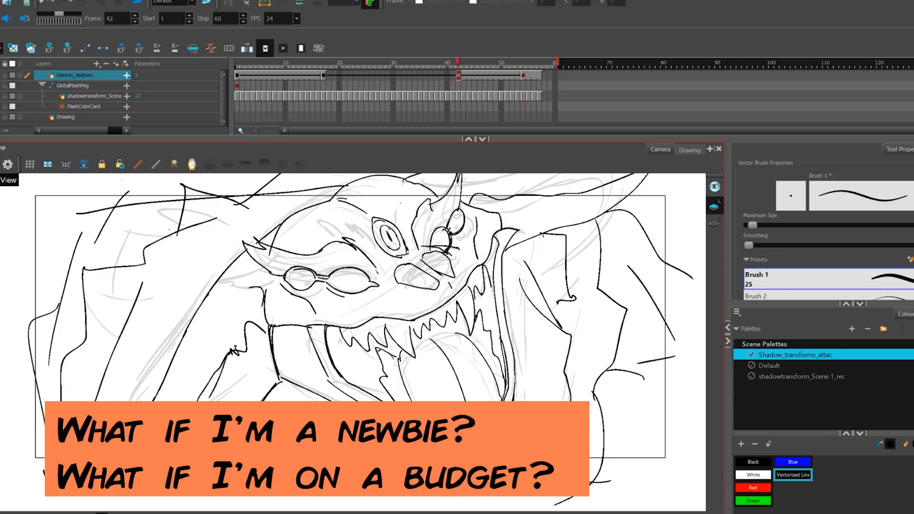
pyautogui.moveTo(245, 236); pyautogui.dragTo(286, 264)
pyautogui.hotkey('ctrl', 'z')
pyautogui.moveTo(427, 202); pyautogui.dragTo(413, 251)
# Flip back and forth between the frame-1, frame-17 and frame-42 drawings to compare them
pyautogui.press('g')
pyautogui.press('f')
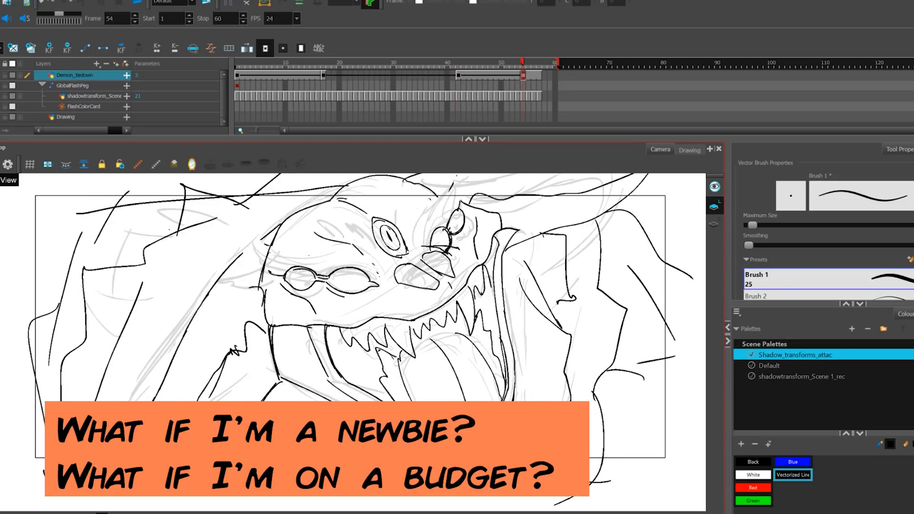
pyautogui.press('g')
pyautogui.press('f')
pyautogui.press('g')
pyautogui.press('f')
pyautogui.press('g')
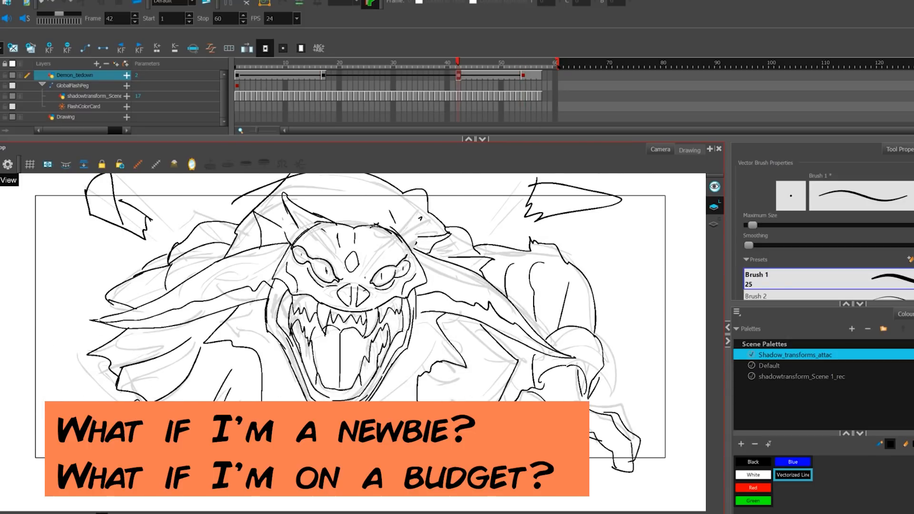
pyautogui.press('f')
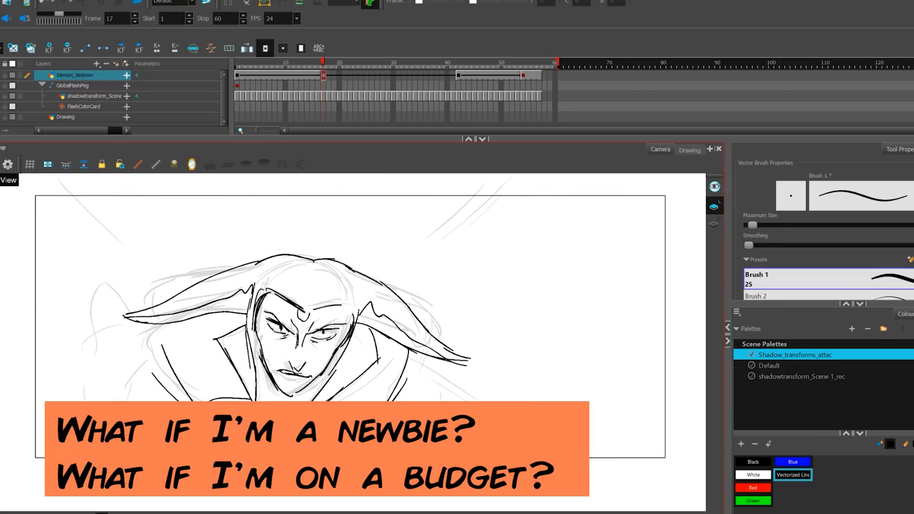
pyautogui.press('g')
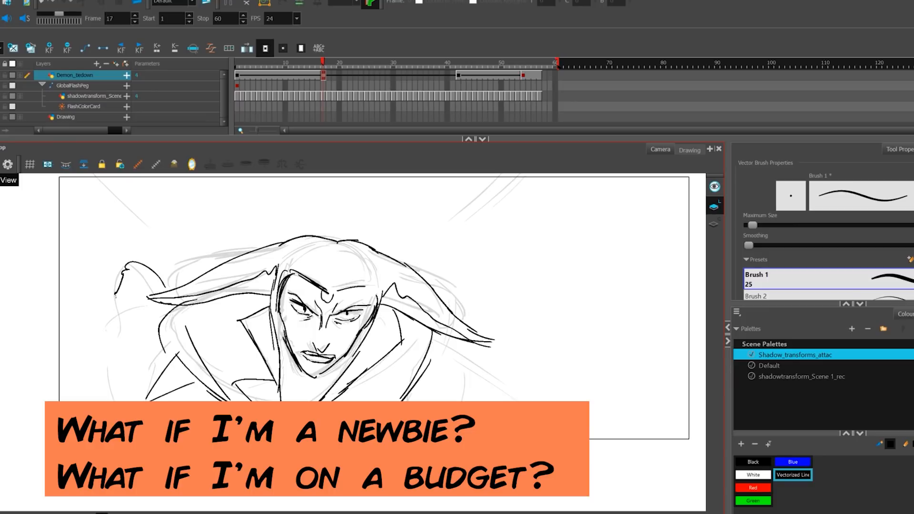
pyautogui.press('f')
pyautogui.press('g')
pyautogui.press('f')
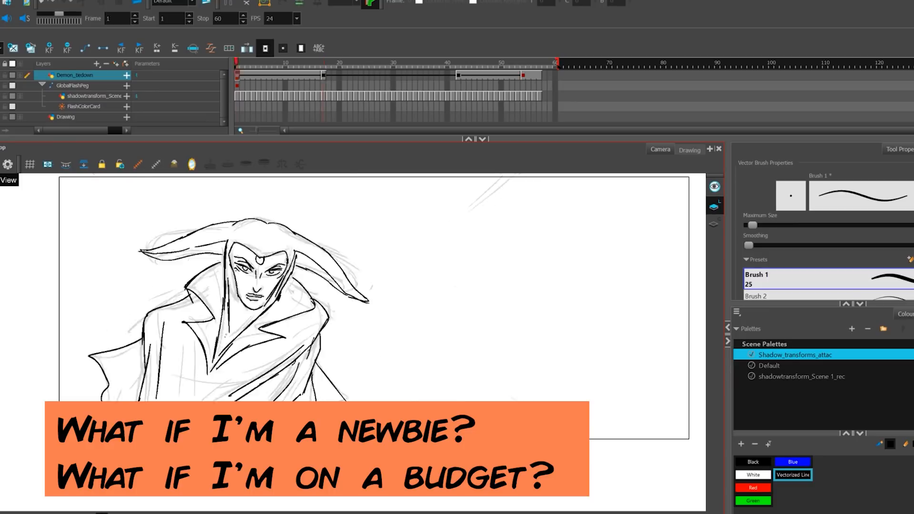
pyautogui.press('g')
pyautogui.press('f')
pyautogui.press('g')
# Flip through the storyboard to check the head pose, settle on frame 17, then move to the open-jawed monster drawing
pyautogui.press('f')
pyautogui.press('g')
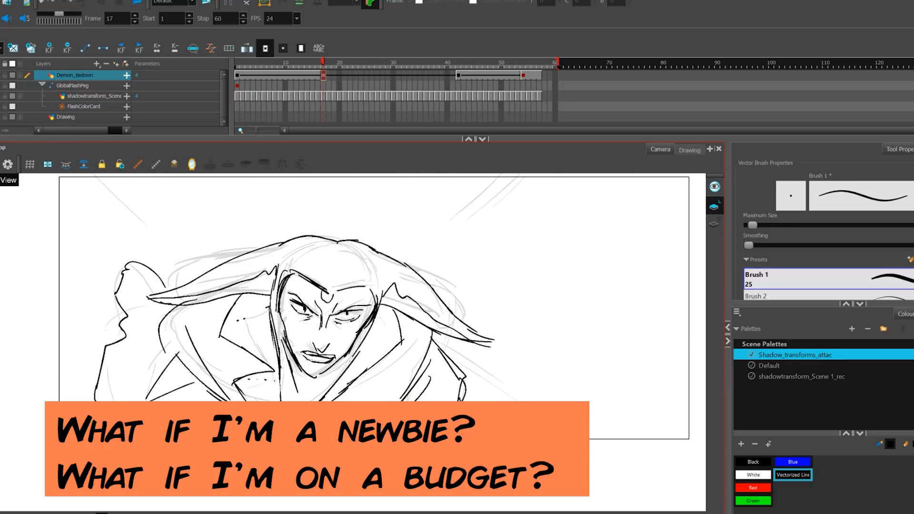
pyautogui.press('f')
pyautogui.press('g')
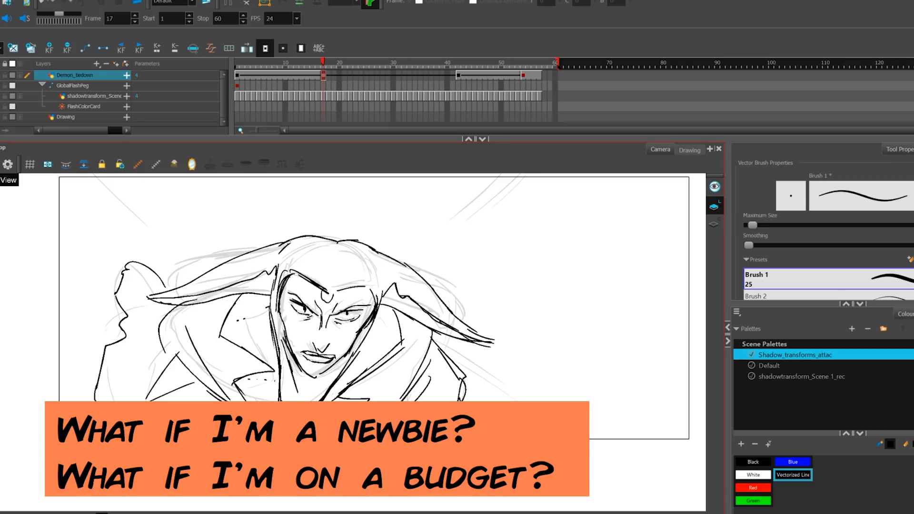
pyautogui.press('f')
pyautogui.press('g')
pyautogui.press('f')
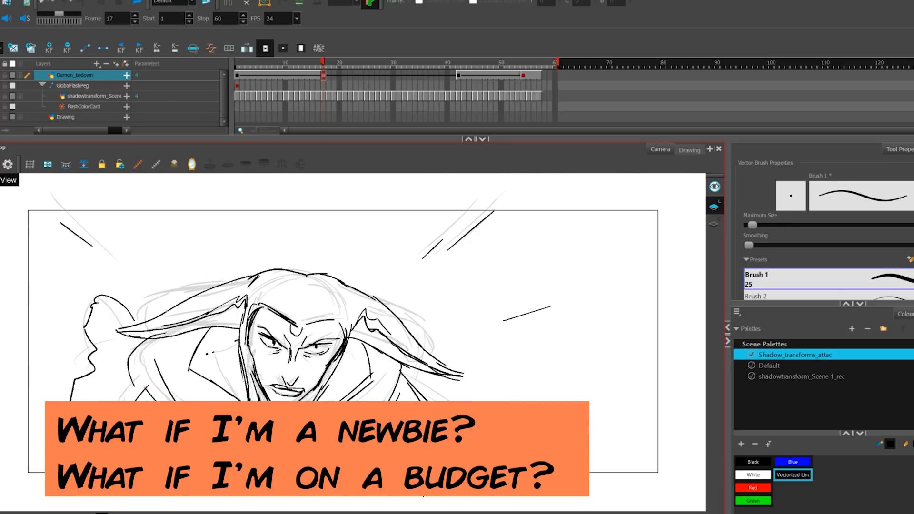
pyautogui.press('f')
pyautogui.press('g')
pyautogui.press('g')
pyautogui.press('f')
pyautogui.press('g')
pyautogui.press('f')
pyautogui.press('f')
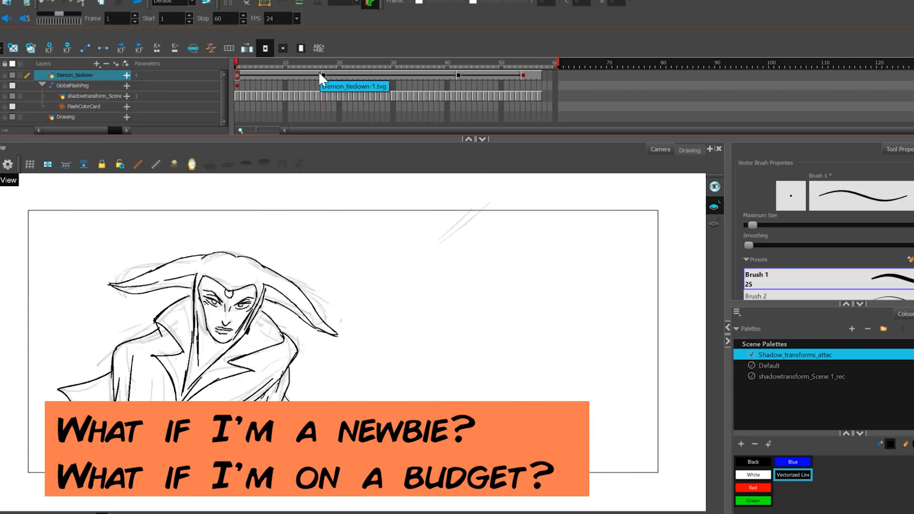
pyautogui.press('g')
pyautogui.press('f')
pyautogui.press('g')
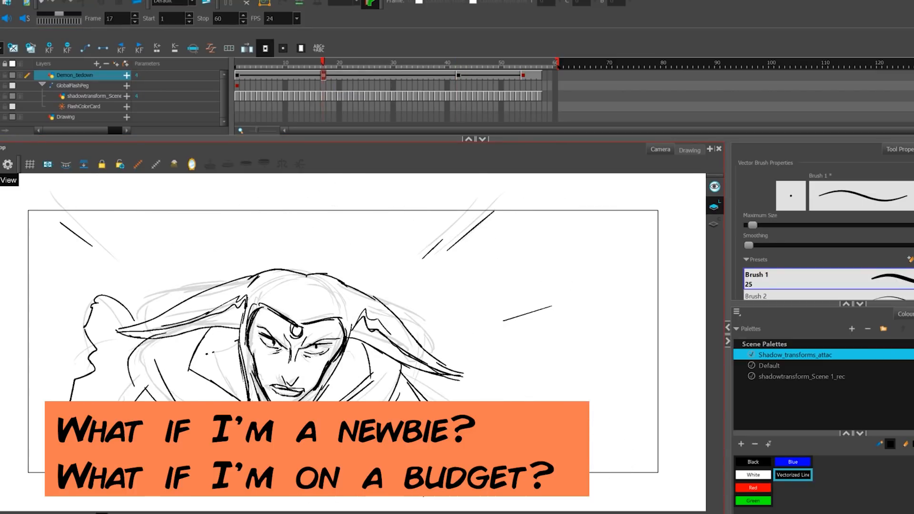
pyautogui.moveTo(323, 75); pyautogui.dragTo(361, 73)
# Clear the ink on frame 25 and start inking the monster's snout and inner mouth outline
pyautogui.press('Delete')
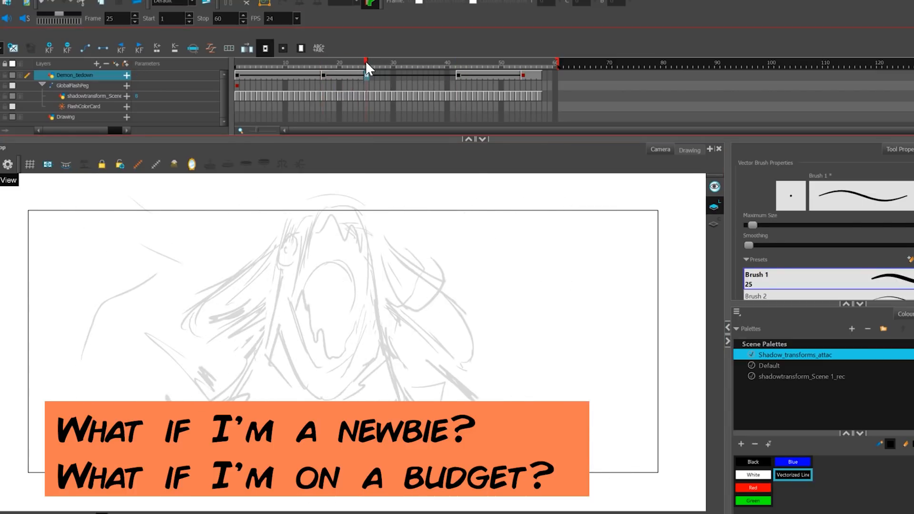
pyautogui.moveTo(343, 212); pyautogui.dragTo(282, 324)
pyautogui.moveTo(320, 225); pyautogui.dragTo(296, 302)
pyautogui.moveTo(361, 238); pyautogui.dragTo(373, 315)
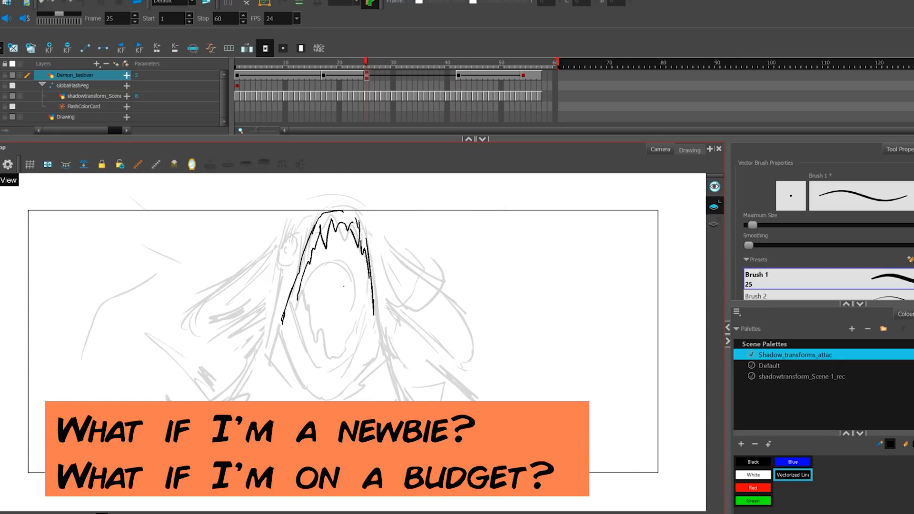
pyautogui.press('f')
pyautogui.press('g')
# Ink both sides of the mouth, the inner mouth and the body curve, flipping frames to compare
pyautogui.moveTo(274, 261)
pyautogui.mouseDown()
pyautogui.moveTo(261, 347)
pyautogui.moveTo(352, 384)
pyautogui.mouseUp()
pyautogui.moveTo(372, 266); pyautogui.dragTo(389, 342)
pyautogui.press('f')
pyautogui.press('g')
pyautogui.moveTo(314, 207); pyautogui.dragTo(287, 256)
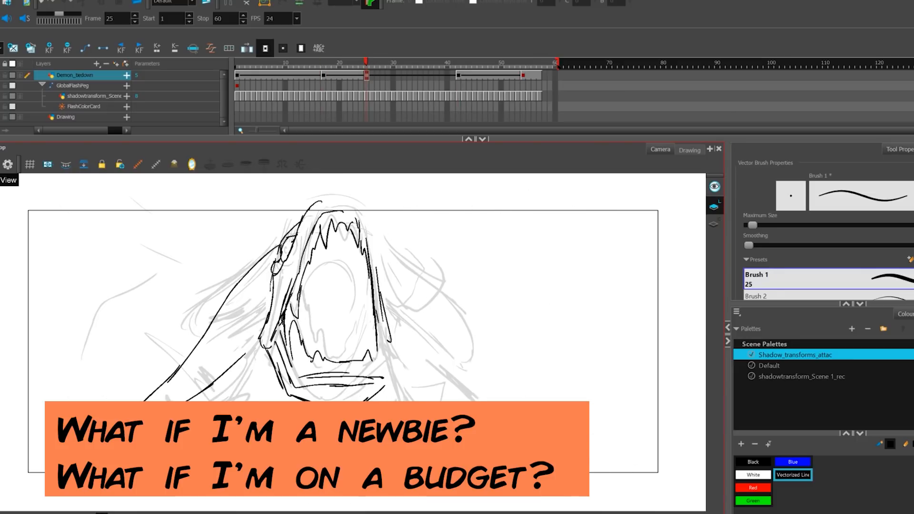
pyautogui.moveTo(314, 282); pyautogui.dragTo(361, 348)
pyautogui.moveTo(328, 297); pyautogui.dragTo(330, 336)
pyautogui.moveTo(373, 249); pyautogui.dragTo(509, 390)
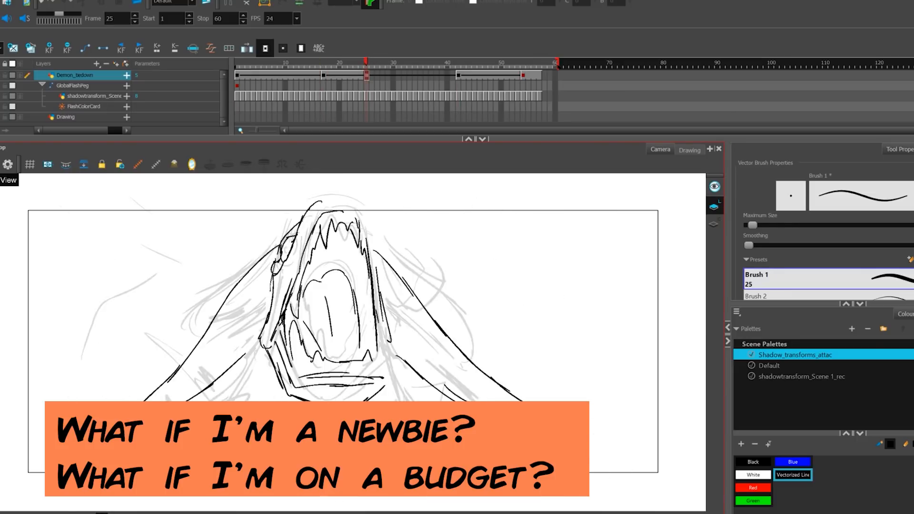
# Ink the monster's left side, redraw the inner mouth, darken the teeth and head edge, then move to the cells near frame 30
pyautogui.moveTo(233, 354); pyautogui.dragTo(251, 368)
pyautogui.moveTo(250, 380); pyautogui.dragTo(257, 401)
pyautogui.moveTo(271, 294); pyautogui.dragTo(166, 386)
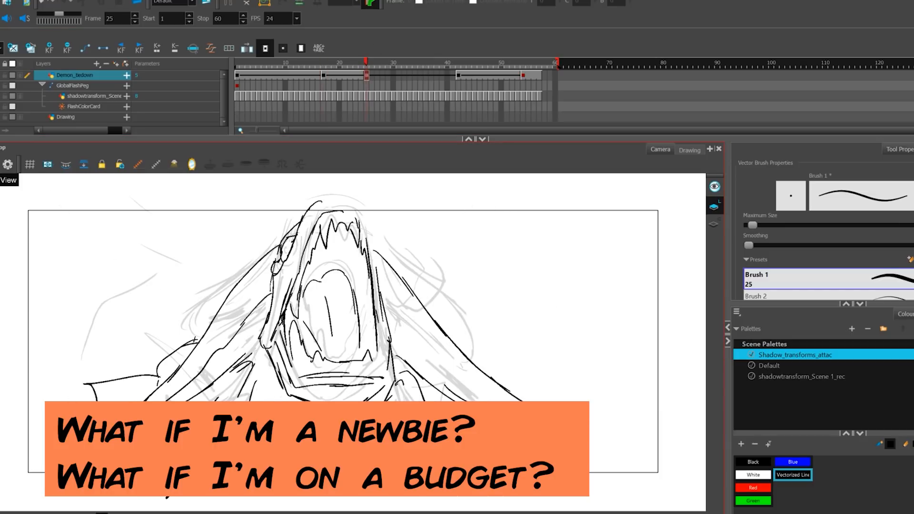
pyautogui.moveTo(306, 295); pyautogui.dragTo(336, 278)
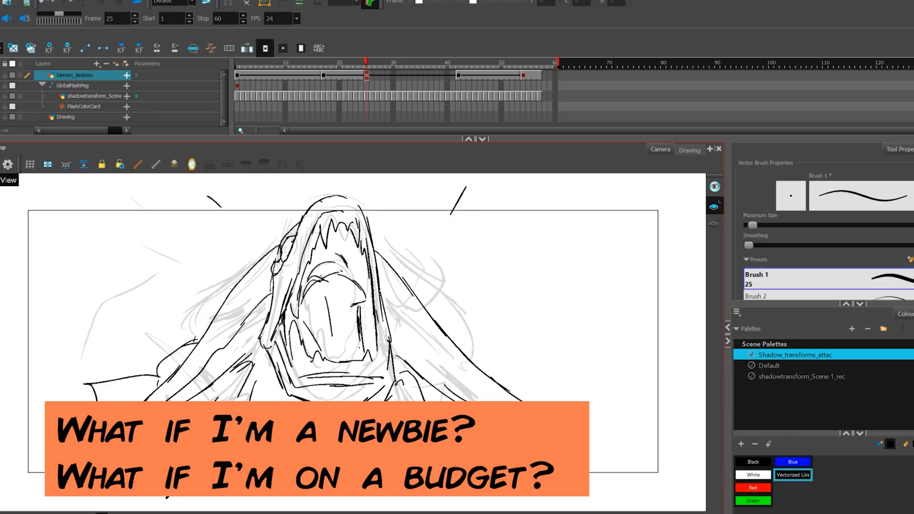
pyautogui.moveTo(342, 218); pyautogui.dragTo(369, 250)
pyautogui.moveTo(369, 211); pyautogui.dragTo(393, 334)
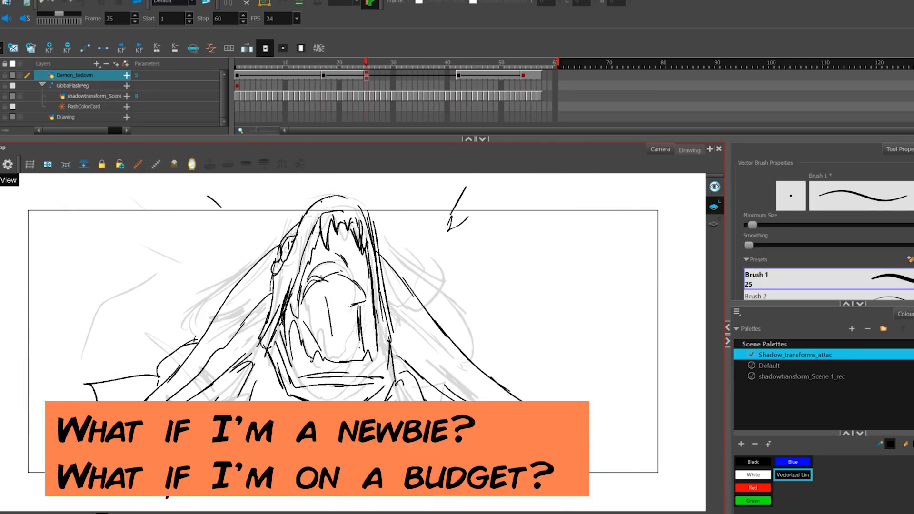
pyautogui.moveTo(331, 85)
pyautogui.mouseDown()
pyautogui.moveTo(409, 86)
pyautogui.moveTo(457, 74)
pyautogui.mouseUp()
pyautogui.click(394, 75)
# On the frame-31 profile sketch, ink a short arc near the eye and flip against the monster drawing
pyautogui.click(399, 74)
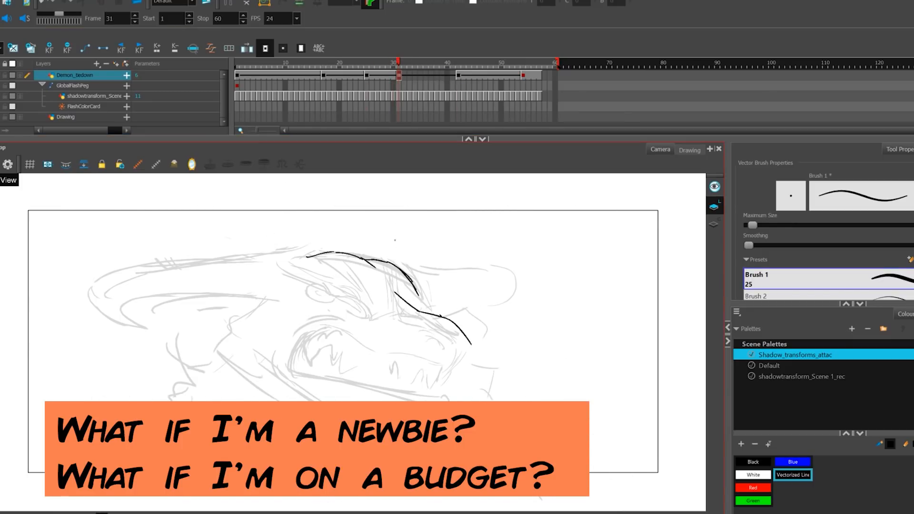
pyautogui.moveTo(429, 339); pyautogui.dragTo(450, 336)
pyautogui.press('g')
pyautogui.press('f')
pyautogui.press('g')
pyautogui.press('f')
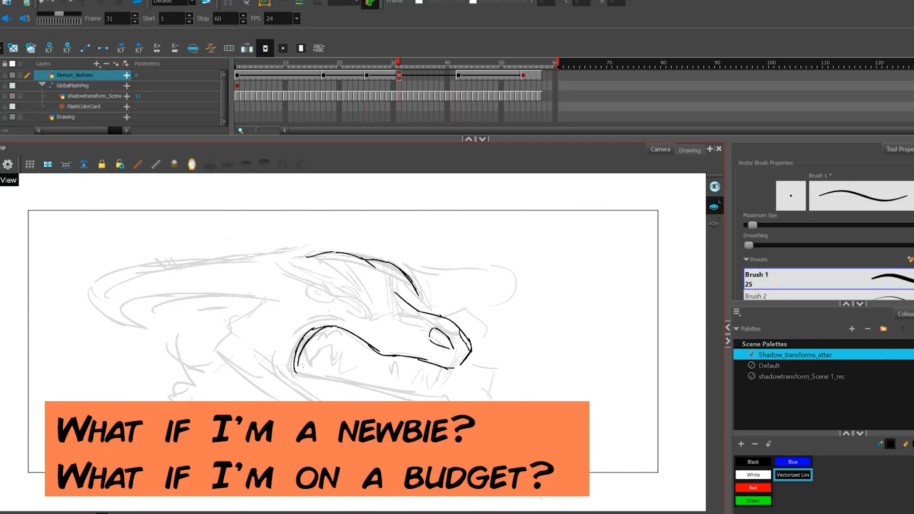
pyautogui.press('g')
pyautogui.press('f')
# Ink the creature's long head lines and jaw stroke, flipping frames to check the eye and snout
pyautogui.moveTo(308, 254); pyautogui.dragTo(32, 330)
pyautogui.moveTo(88, 344); pyautogui.dragTo(255, 315)
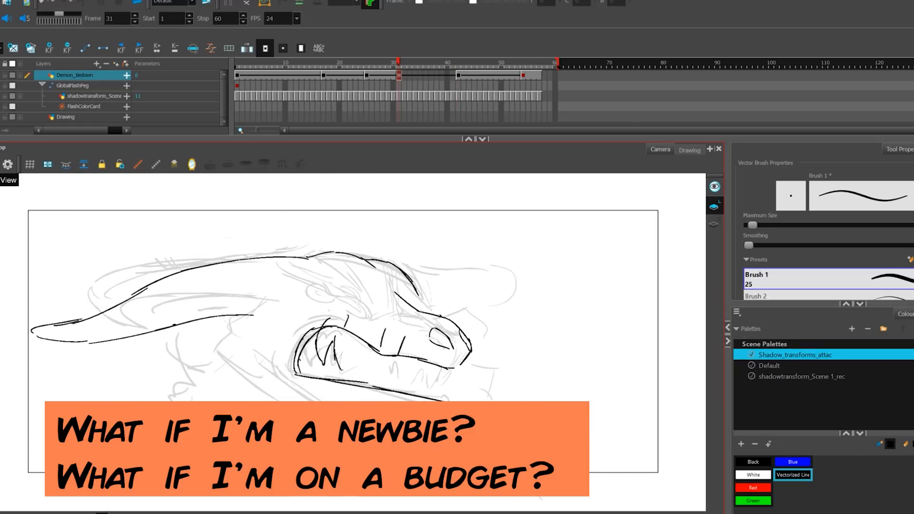
pyautogui.press('g')
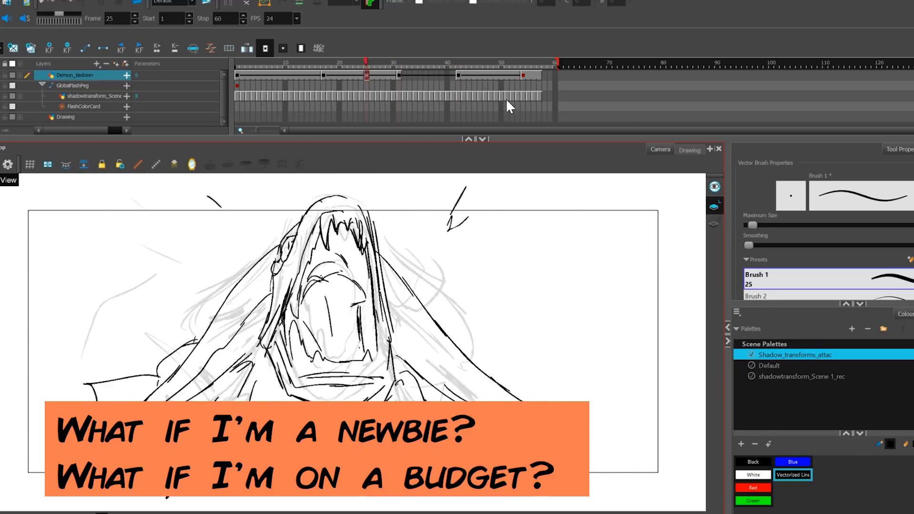
pyautogui.press('f')
pyautogui.moveTo(315, 259)
pyautogui.mouseDown()
pyautogui.moveTo(266, 306)
pyautogui.moveTo(296, 331)
pyautogui.mouseUp()
pyautogui.press('g')
pyautogui.press('f')
pyautogui.press('g')
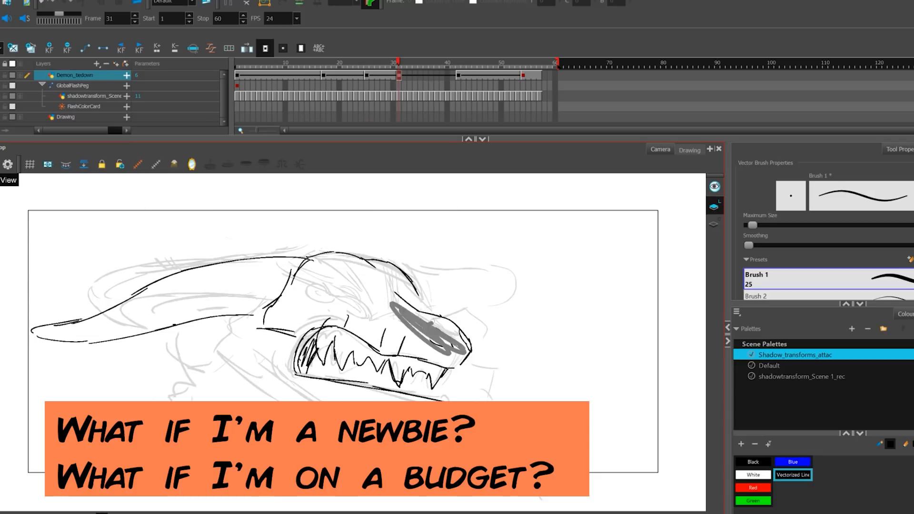
pyautogui.press('f')
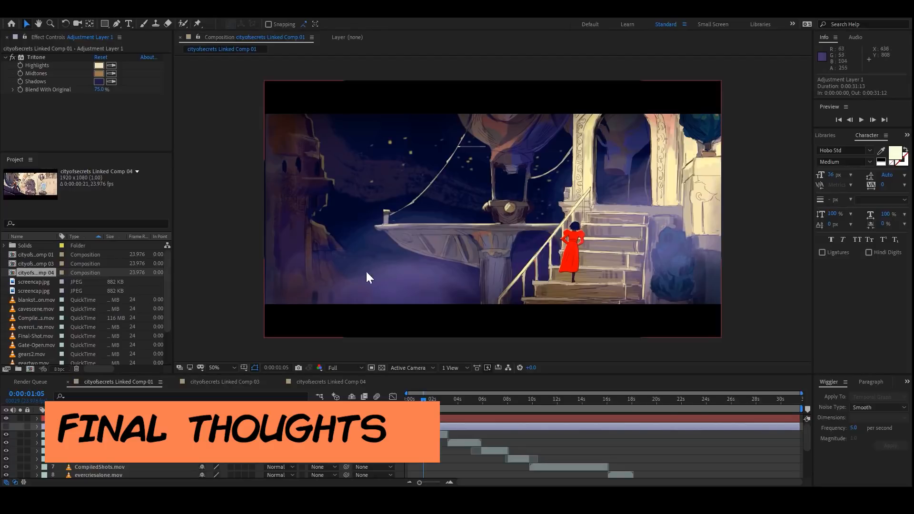
# On the adjustment layer, scrub Tritone's Blend With Original to restore much original colour on the balloon shot
pyautogui.click(9, 431)
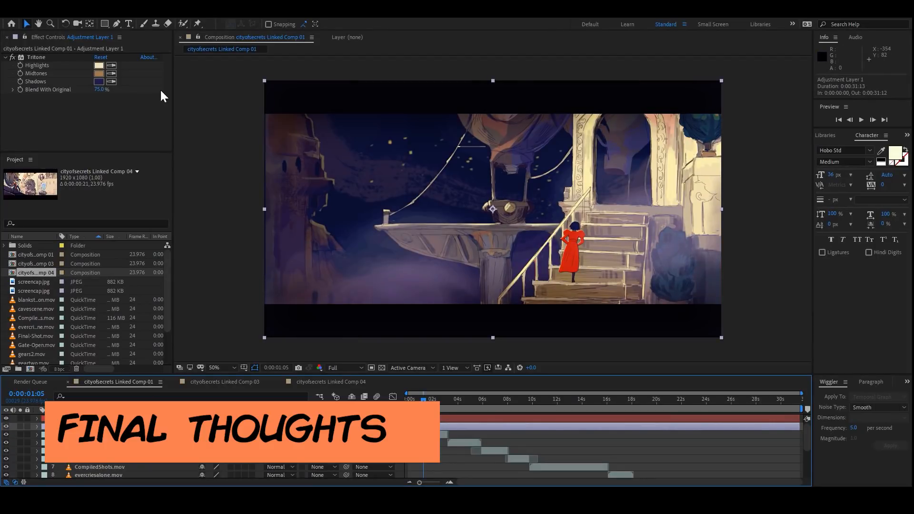
pyautogui.click(46, 39)
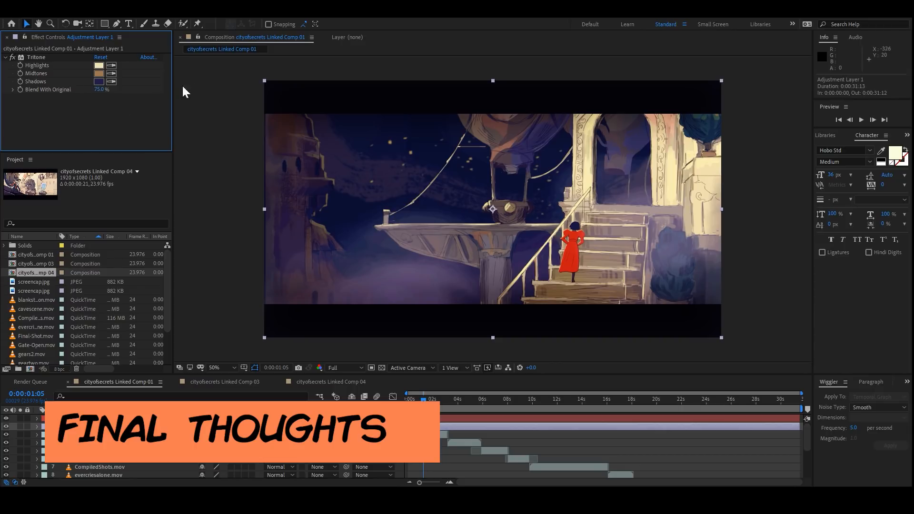
pyautogui.moveTo(100, 93)
pyautogui.mouseDown()
pyautogui.moveTo(156, 85)
pyautogui.moveTo(39, 89)
pyautogui.mouseUp()
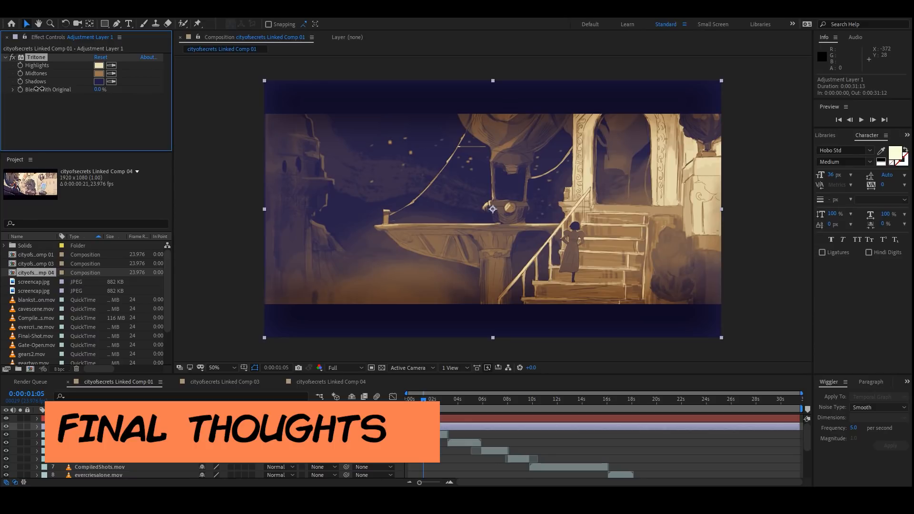
pyautogui.moveTo(521, 415); pyautogui.dragTo(477, 412)
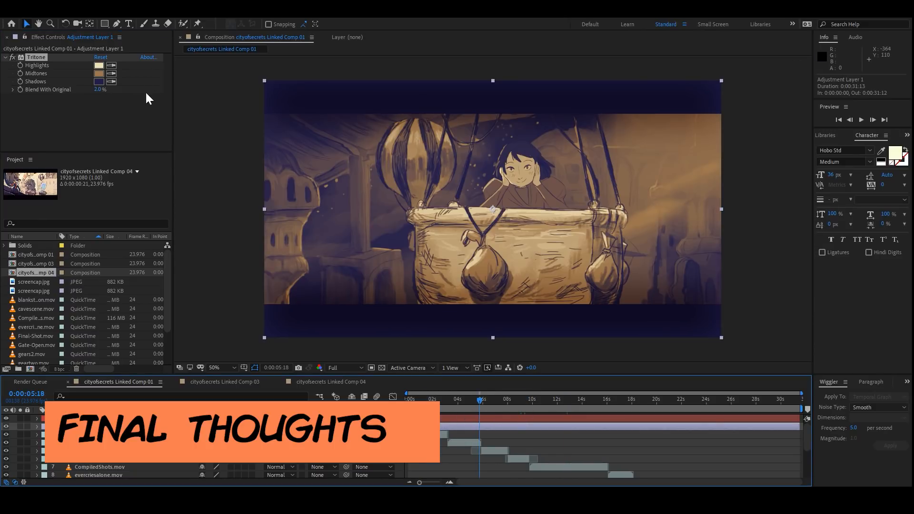
pyautogui.moveTo(105, 90); pyautogui.dragTo(130, 90)
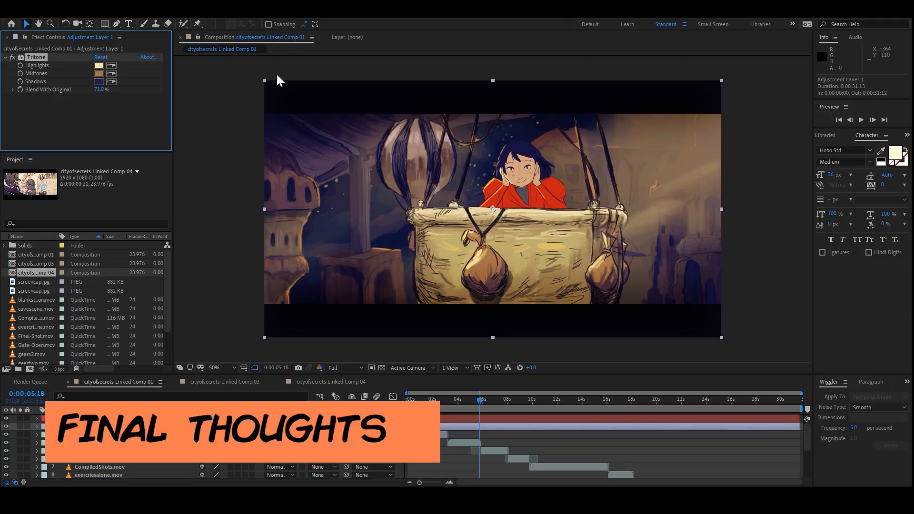
# Deselect Tritone and adjust the Black value in the Selective Color effect
pyautogui.click(41, 129)
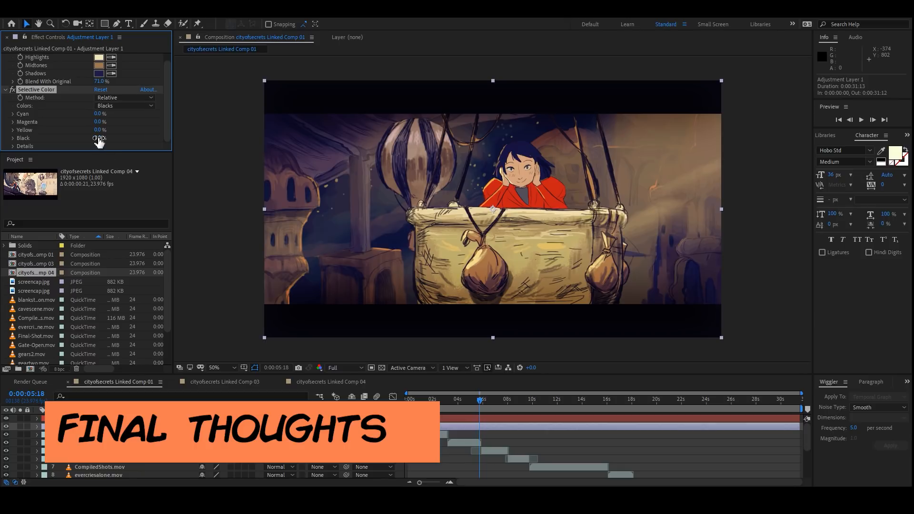
pyautogui.moveTo(99, 139)
pyautogui.mouseDown()
pyautogui.moveTo(124, 135)
pyautogui.moveTo(103, 144)
pyautogui.mouseUp()
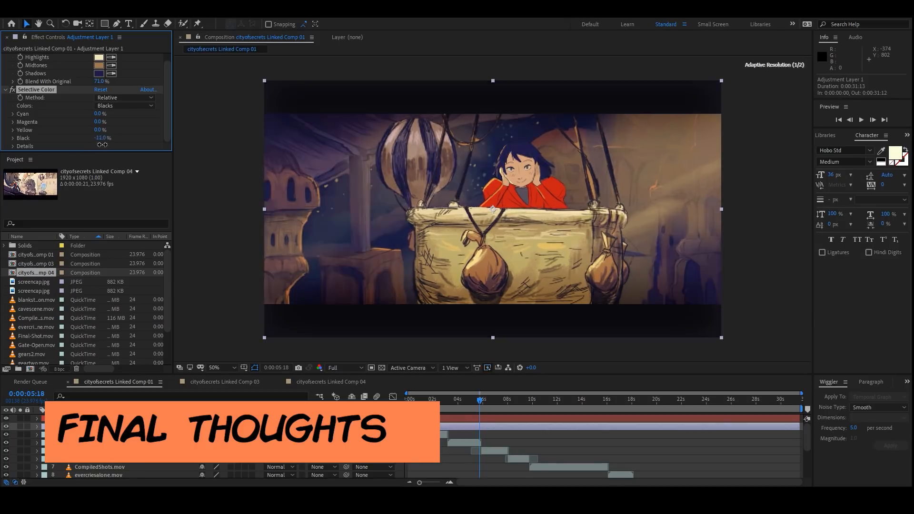
pyautogui.moveTo(102, 144); pyautogui.dragTo(140, 143)
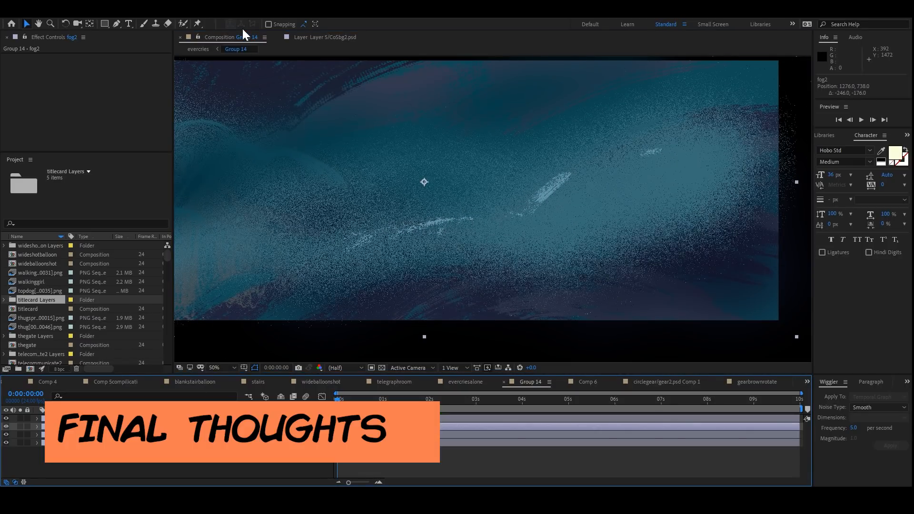
# Drag the fog2 layer slightly left in the Group 14 composition viewer
pyautogui.moveTo(492, 241)
pyautogui.mouseDown()
pyautogui.moveTo(461, 257)
pyautogui.moveTo(428, 214)
pyautogui.moveTo(500, 197)
pyautogui.moveTo(461, 240)
pyautogui.mouseUp()
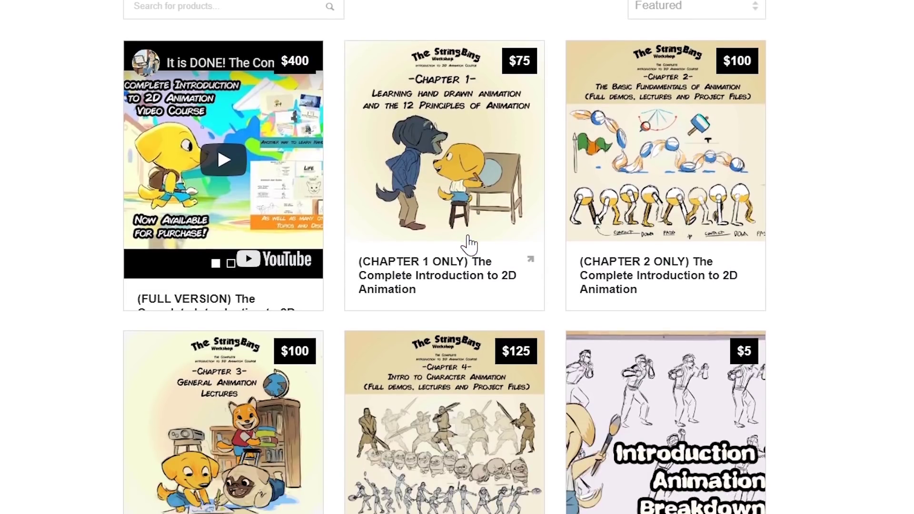
pyautogui.scroll(-1, 465, 247)
pyautogui.scroll(-1, 459, 250)
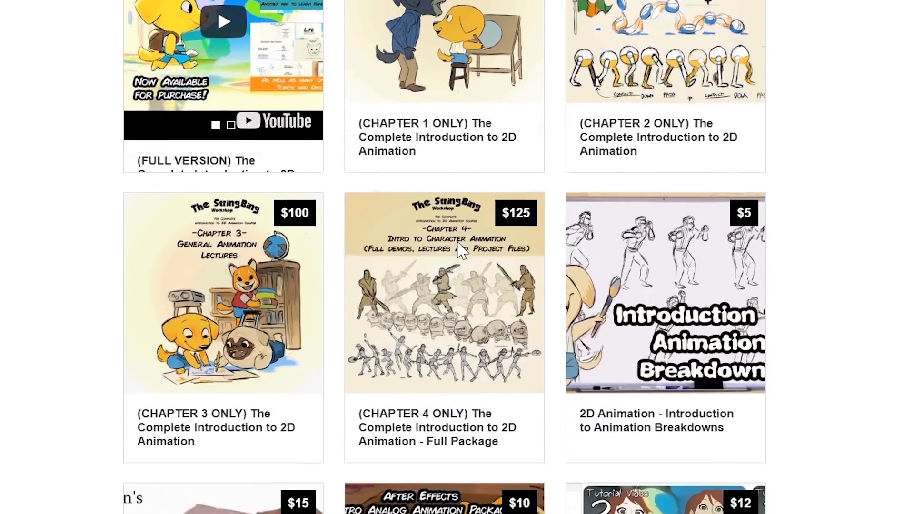